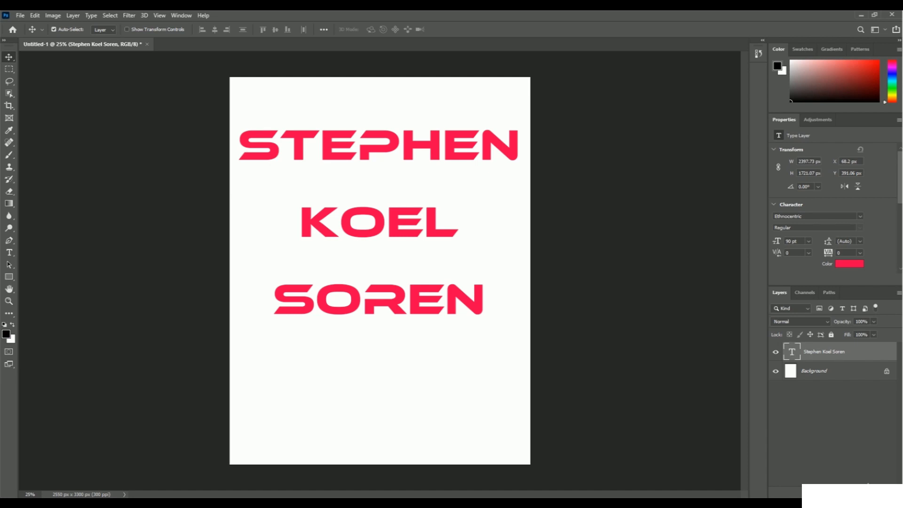
Step: Open the blending options of the text layer and enable a Stroke effect
left_click(868, 484)
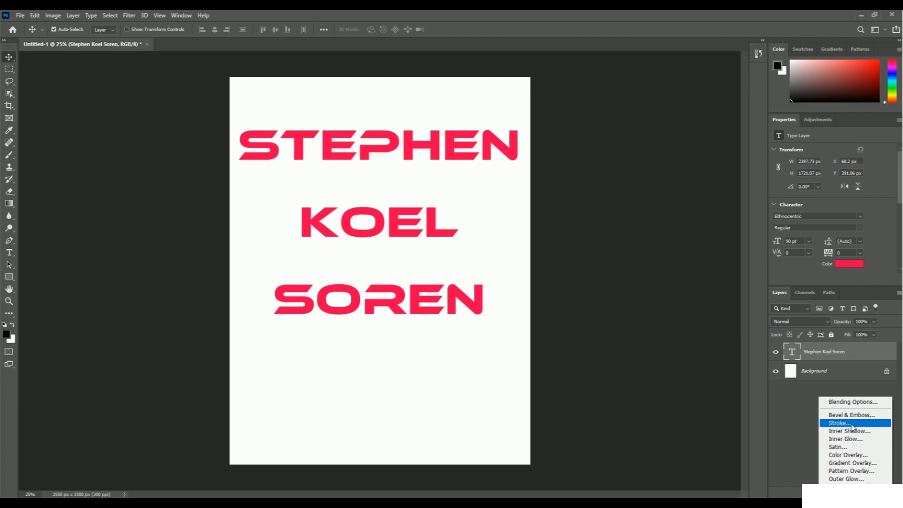
left_click(775, 413)
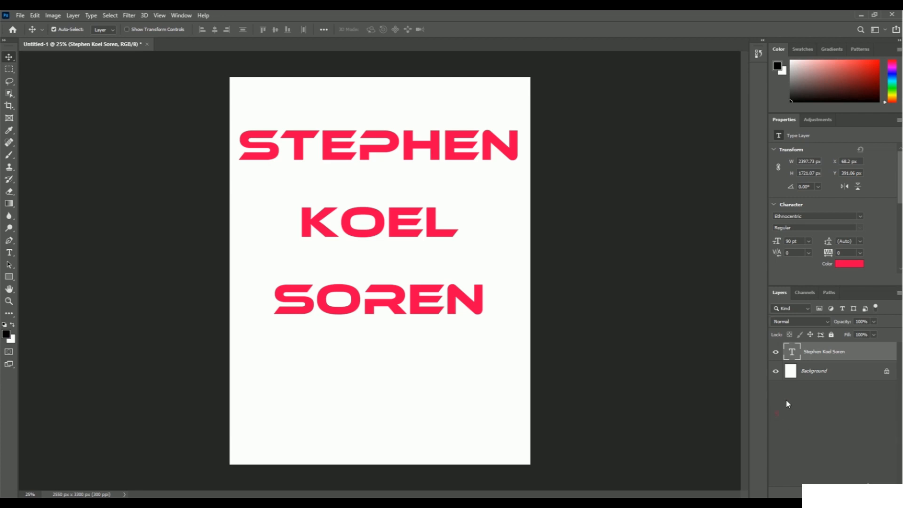
right_click(820, 353)
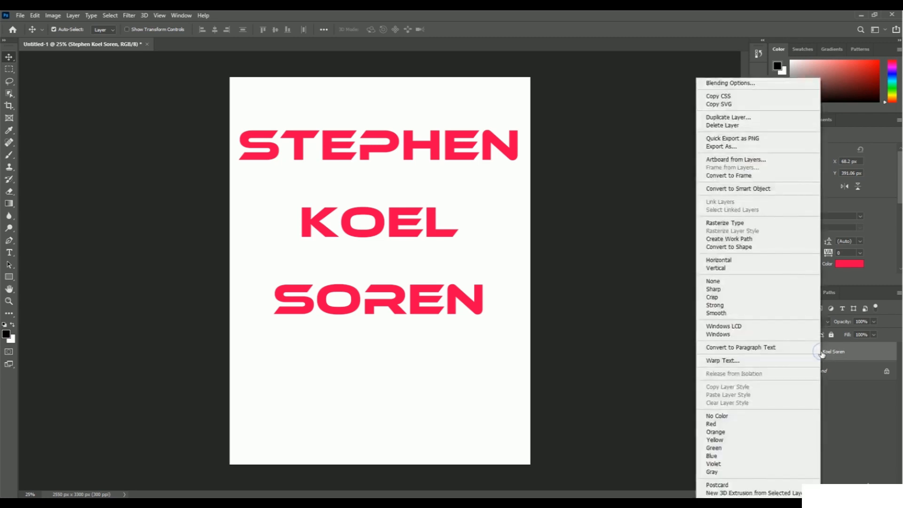
left_click(772, 87)
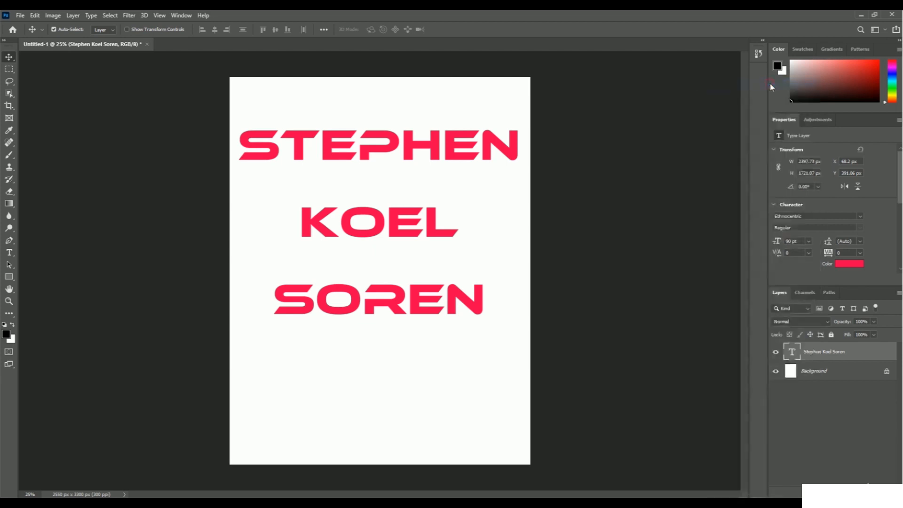
left_click_drag(443, 89, 730, 127)
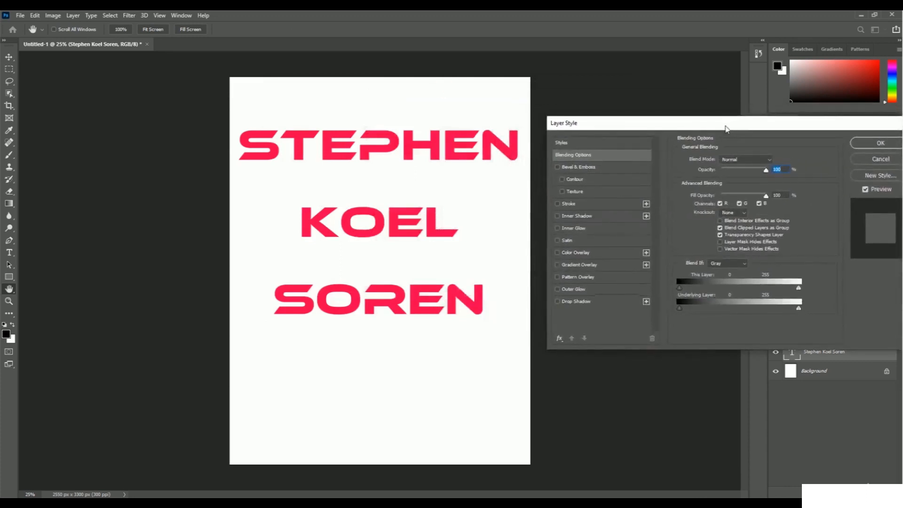
left_click(570, 204)
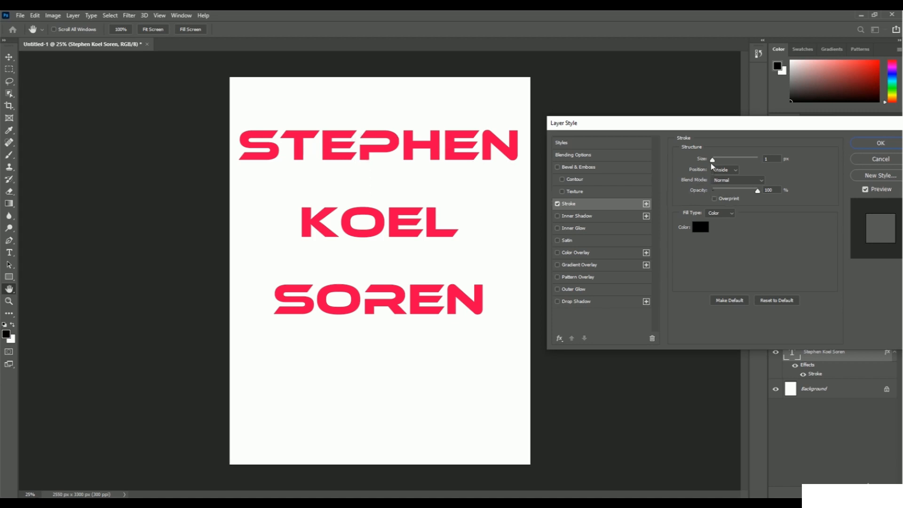
Step: Set the stroke size to 10 px and its position to Outside
left_click_drag(712, 160, 719, 162)
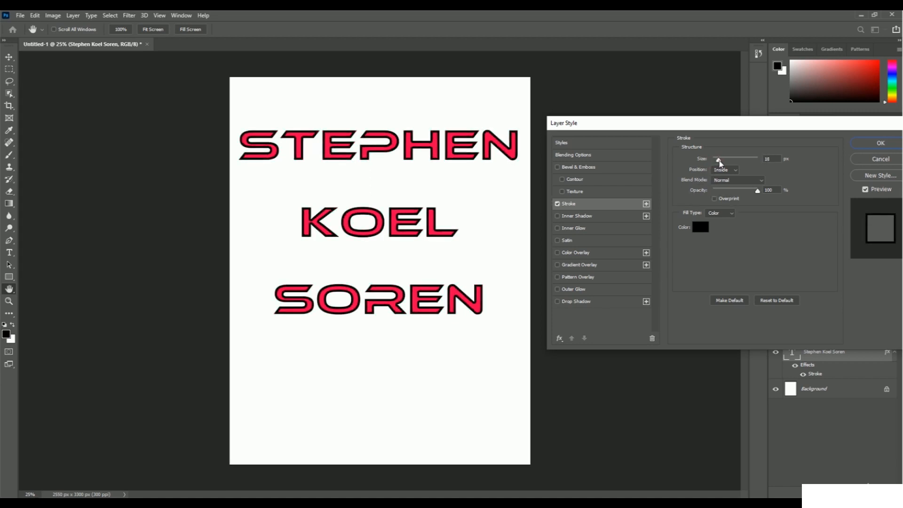
left_click(777, 161)
type("10")
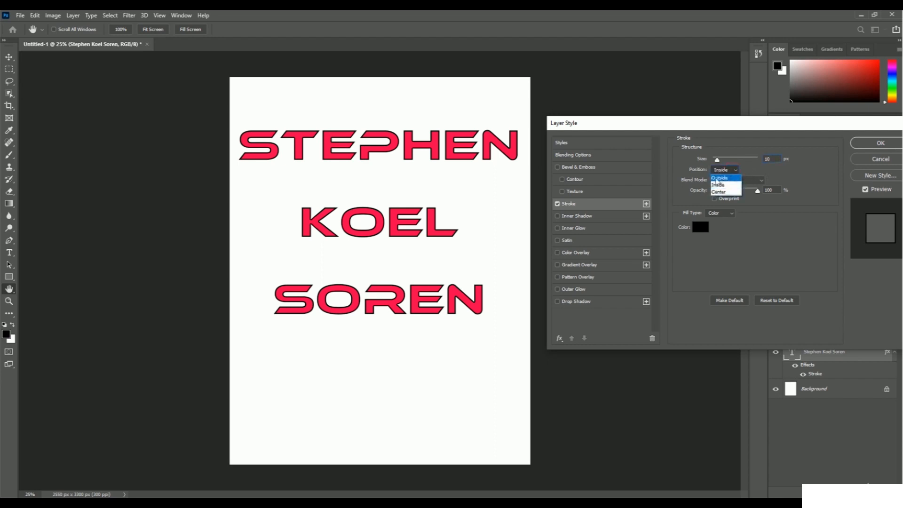
left_click(732, 178)
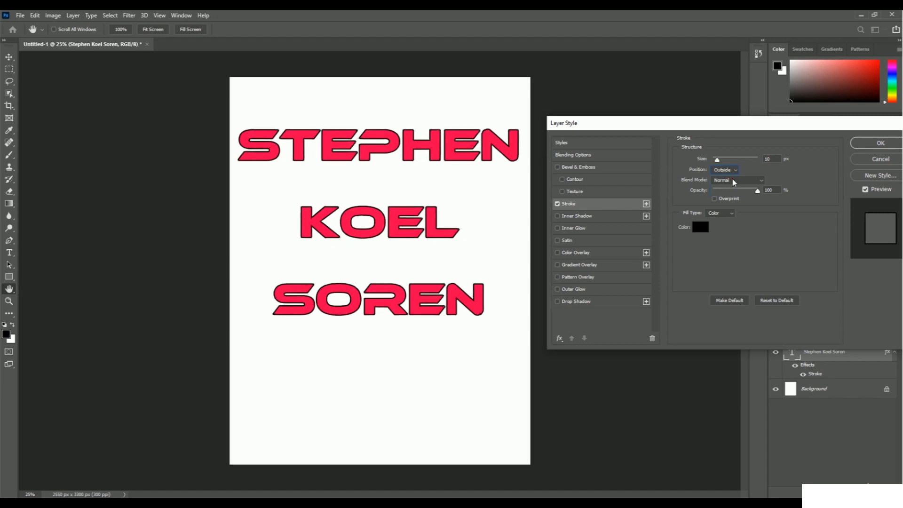
Step: Try green (15e91f) and blue (1f15e9) as the stroke colour and return it to black (000000)
left_click(699, 228)
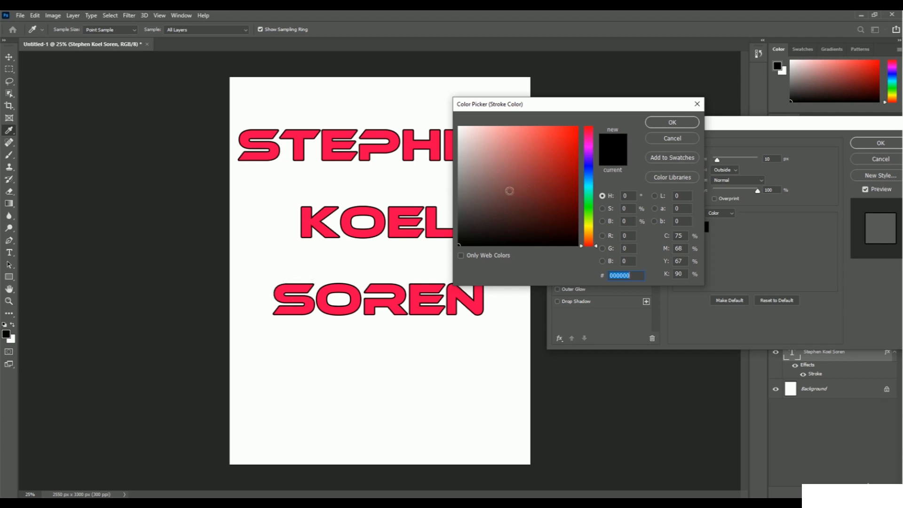
left_click(588, 205)
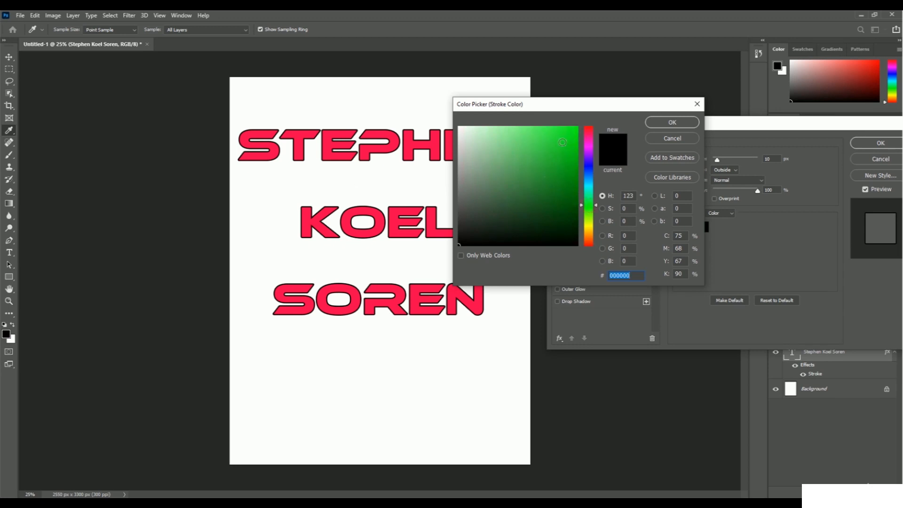
left_click(567, 136)
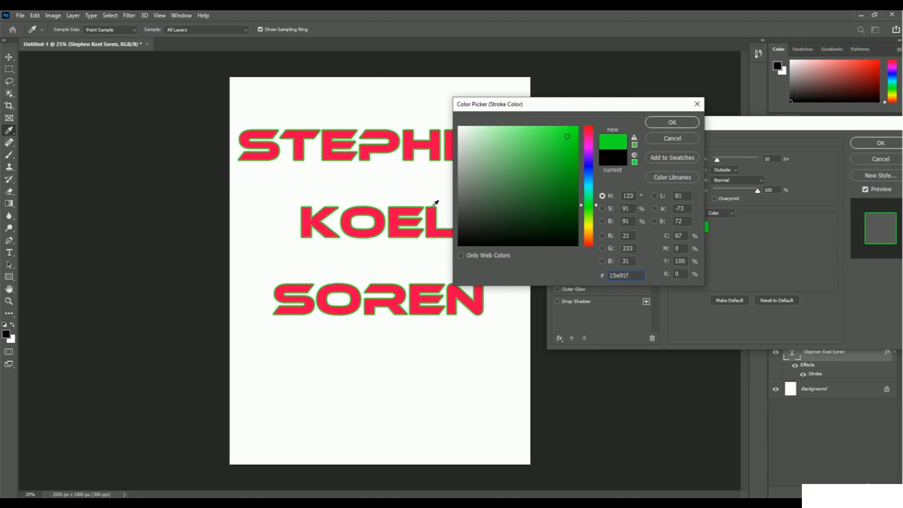
left_click(589, 165)
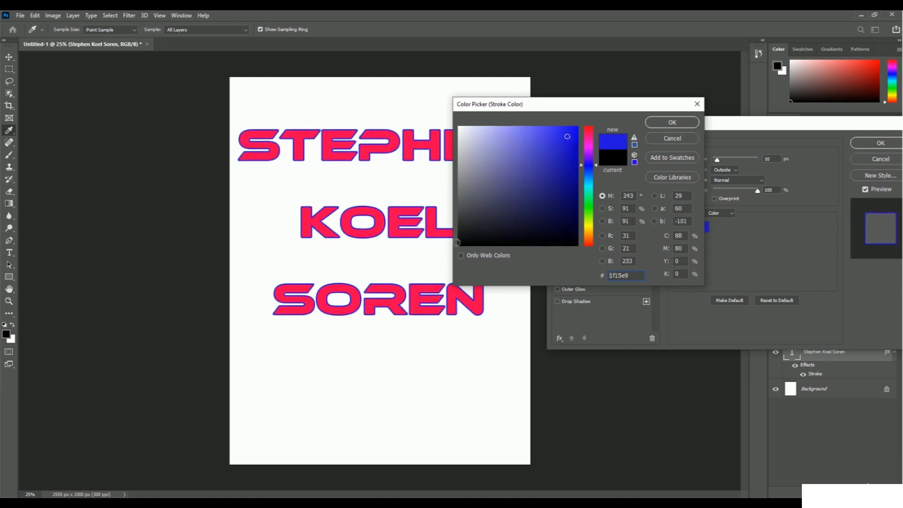
left_click(461, 243)
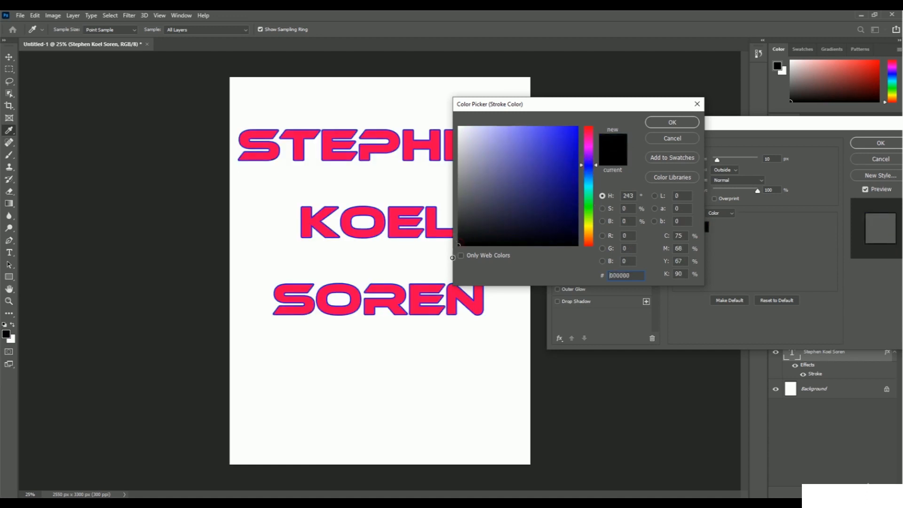
left_click(676, 123)
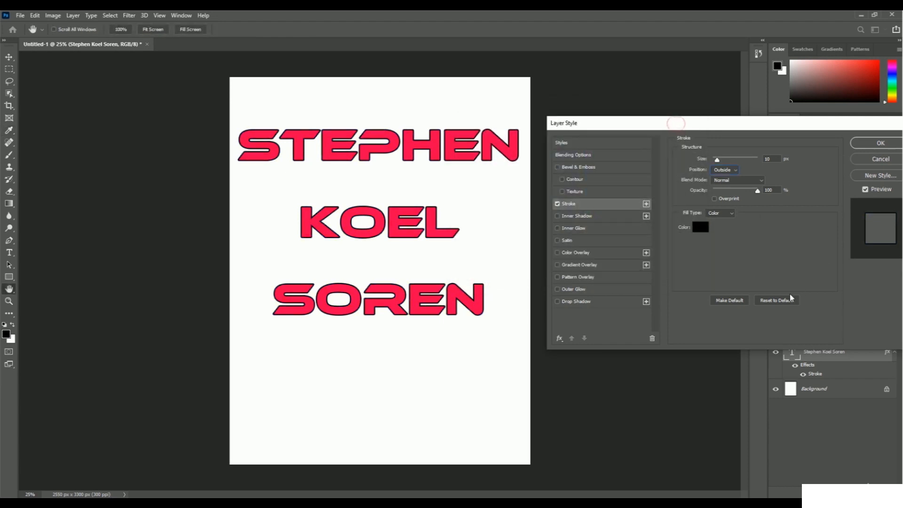
Step: Apply the stroke style to the text layer and toggle the Stroke effect's visibility off and on to compare
left_click(877, 144)
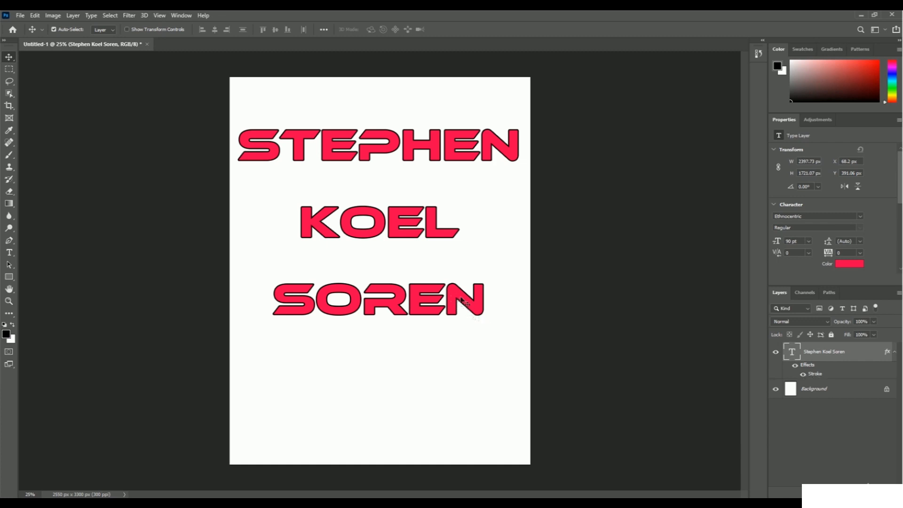
left_click(803, 374)
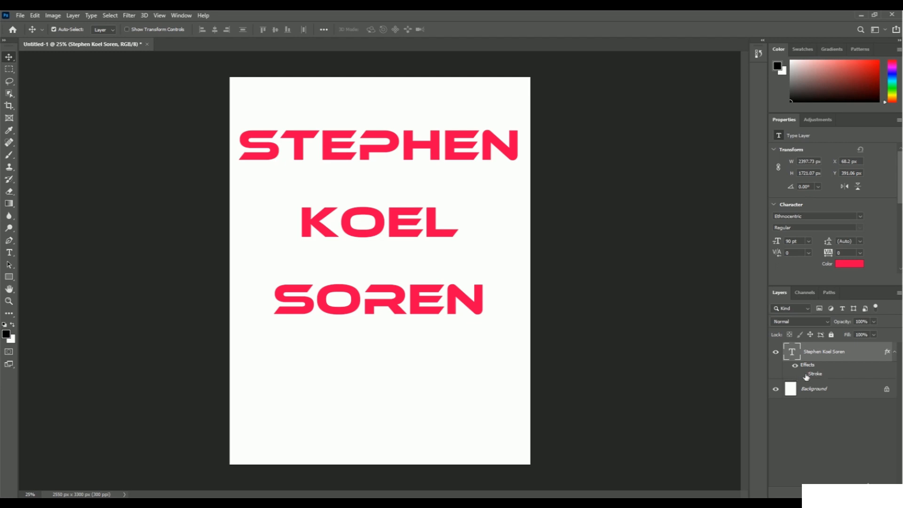
left_click(803, 374)
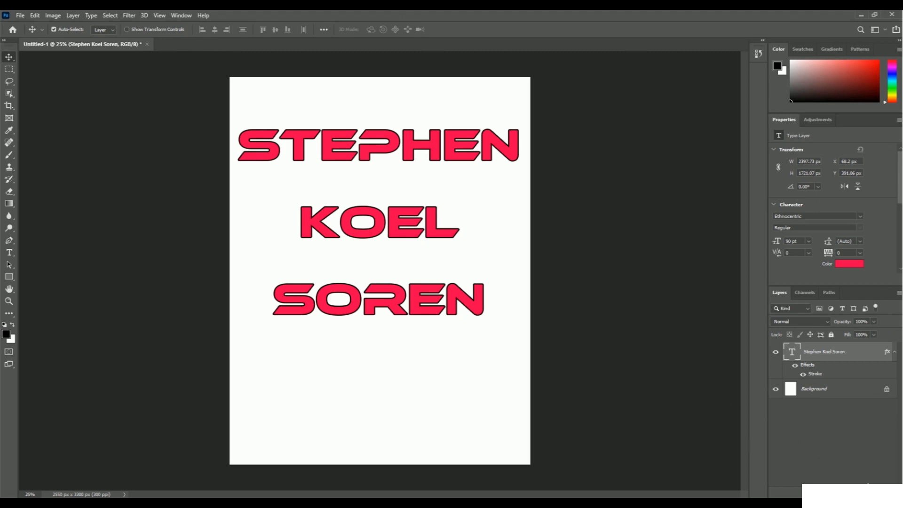
left_click(818, 492)
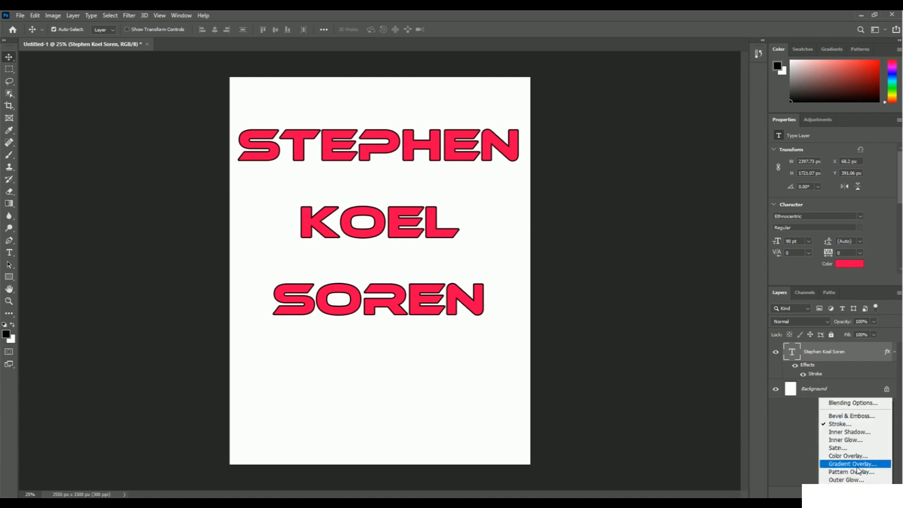
right_click(823, 355)
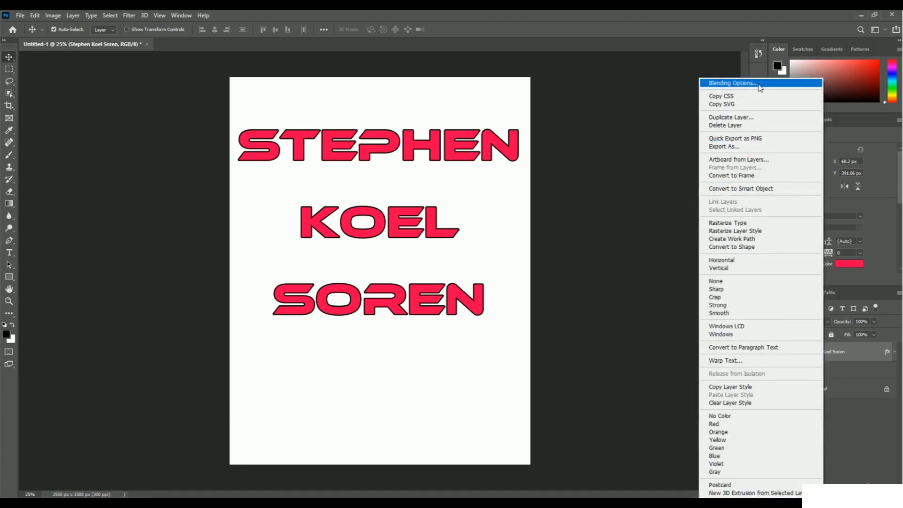
left_click(832, 450)
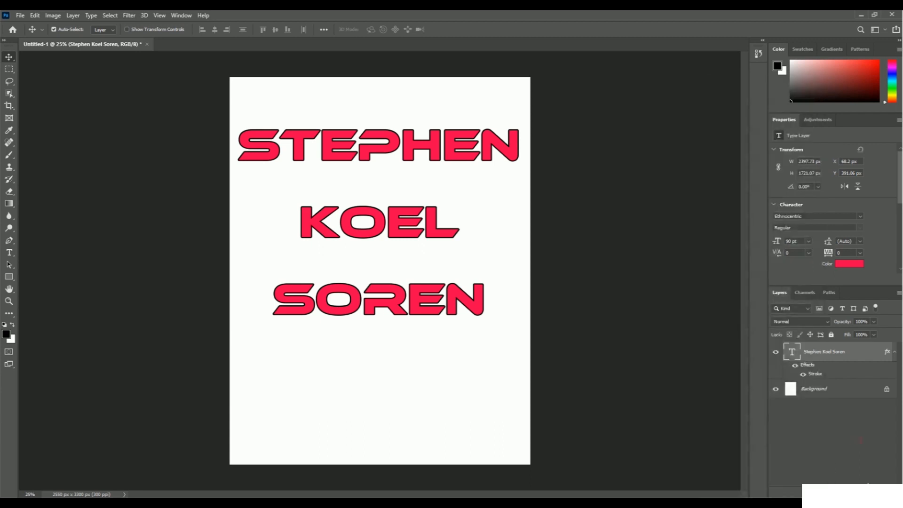
Step: Add a Gradient Overlay effect to the text layer and open its gradient for editing
left_click(824, 491)
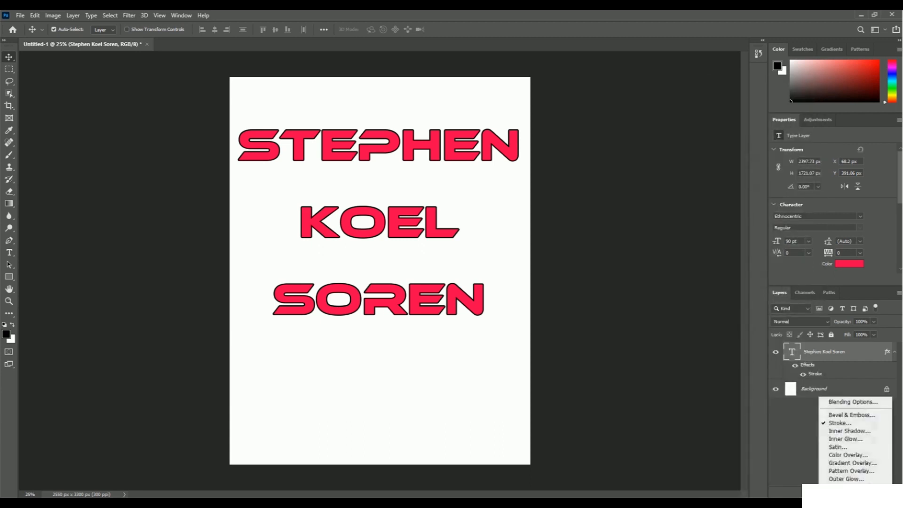
left_click(852, 464)
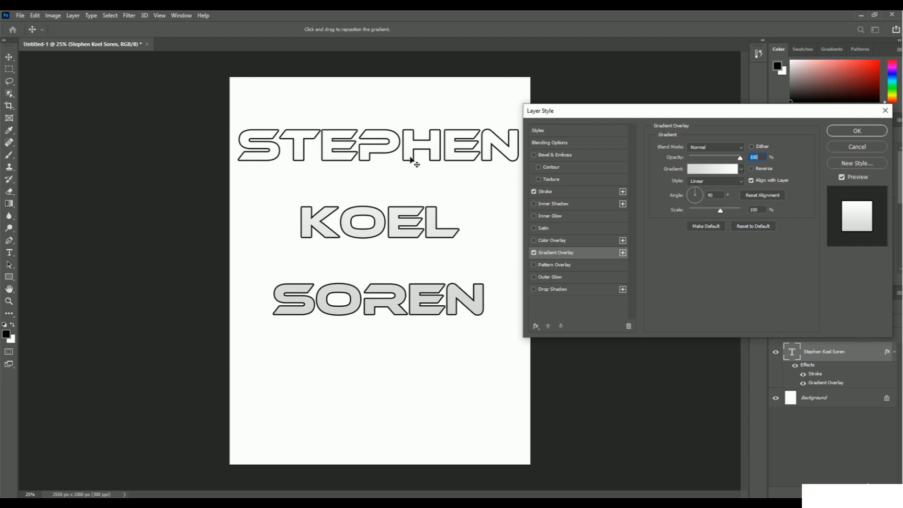
left_click(708, 169)
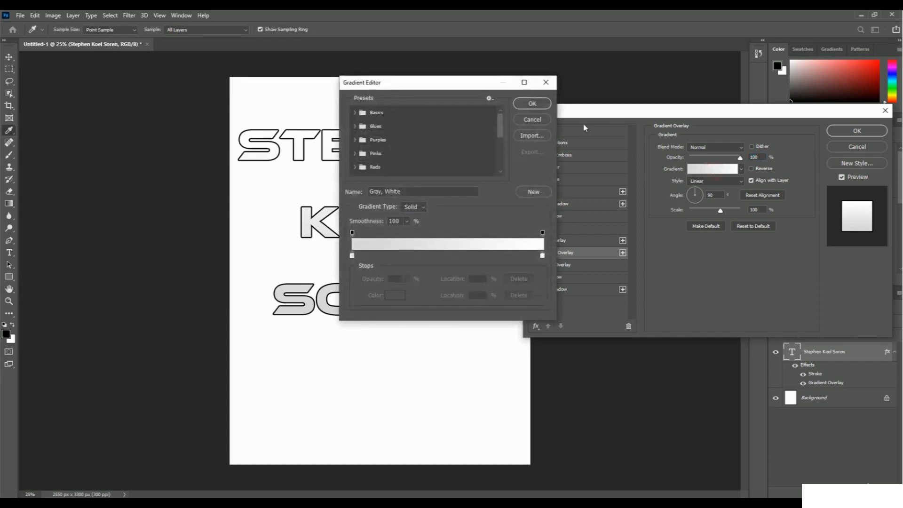
left_click_drag(412, 87, 583, 115)
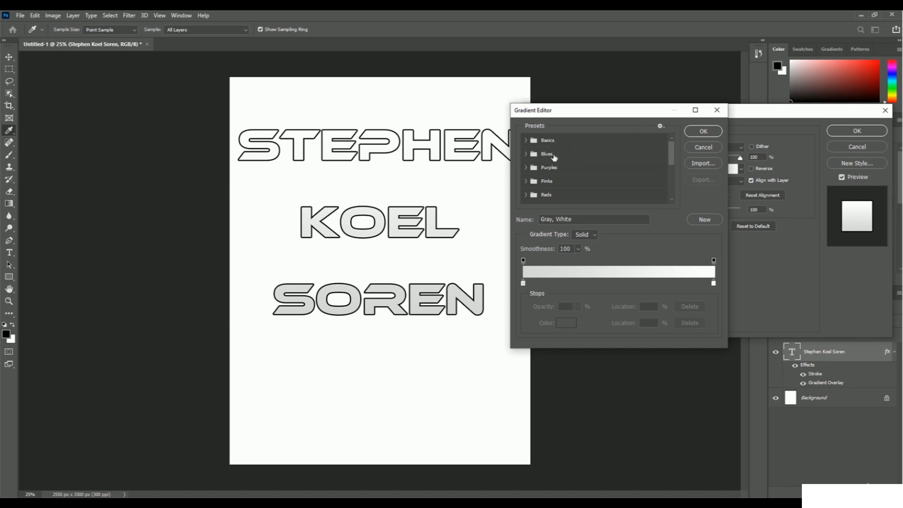
Step: Try the Blues gradient presets Blue_20, Blue_24 and Blue_27 on the text
left_click(526, 154)
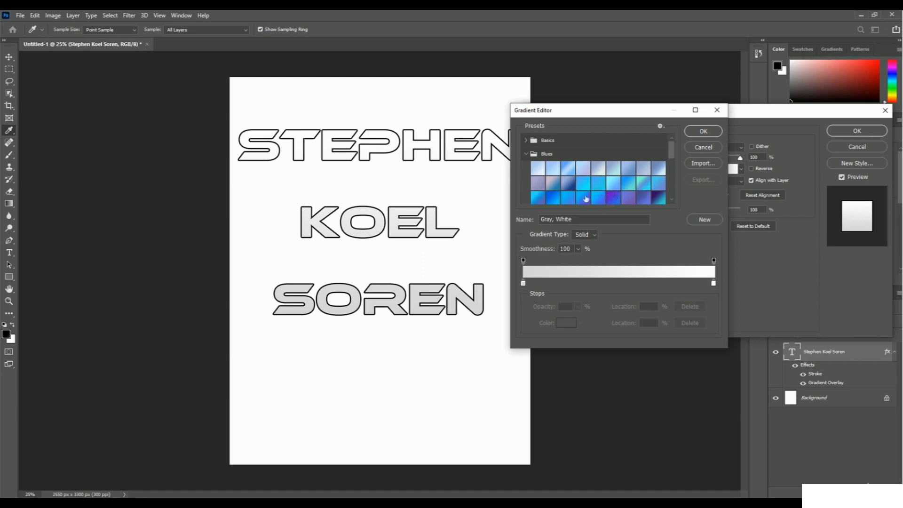
left_click(551, 197)
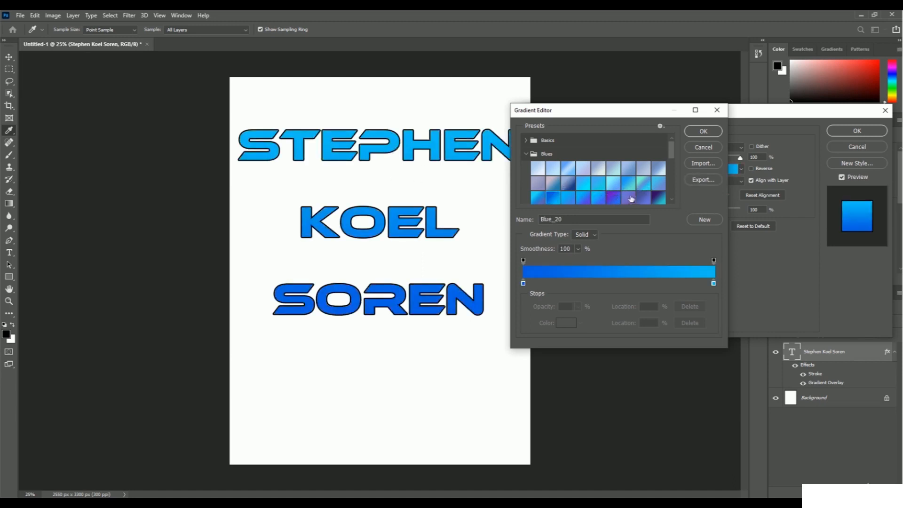
left_click(614, 201)
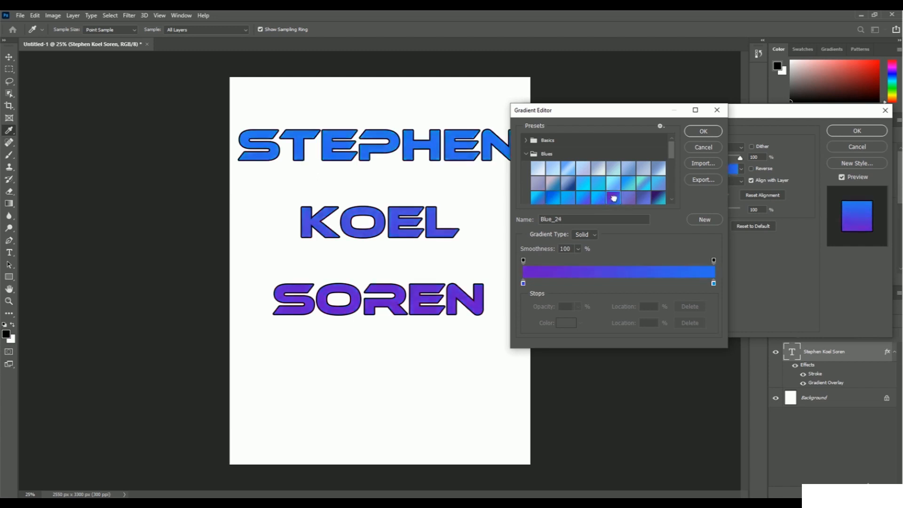
left_click(660, 198)
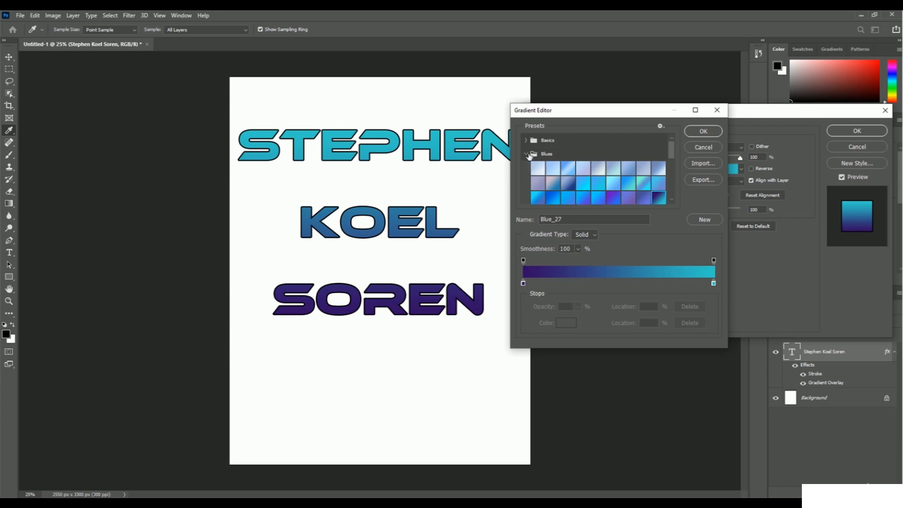
left_click(527, 155)
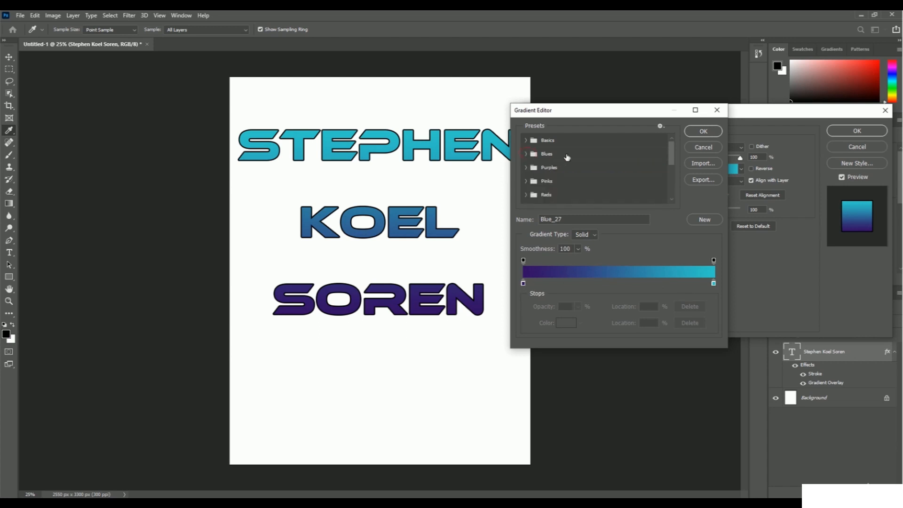
Step: Preview the Purples preset Purple_07 on the text and apply Purple_19 to the gradient overlay
left_click(526, 168)
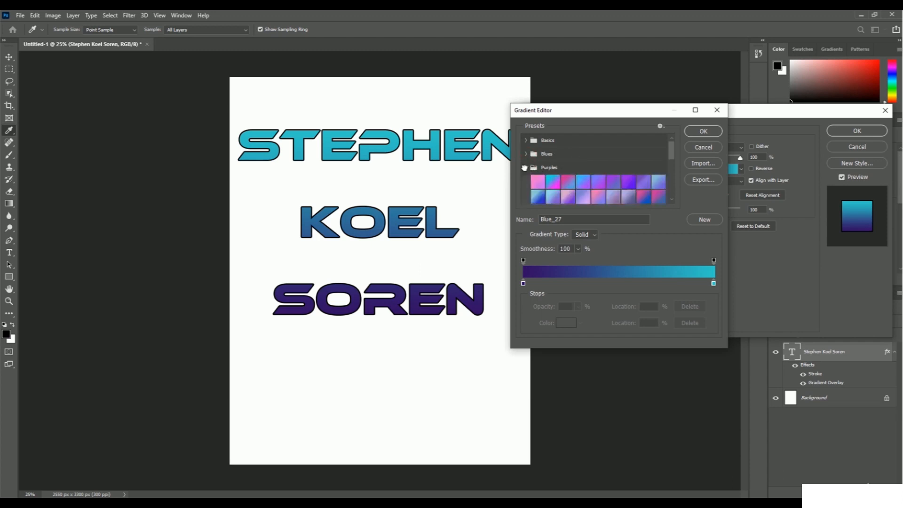
left_click(629, 182)
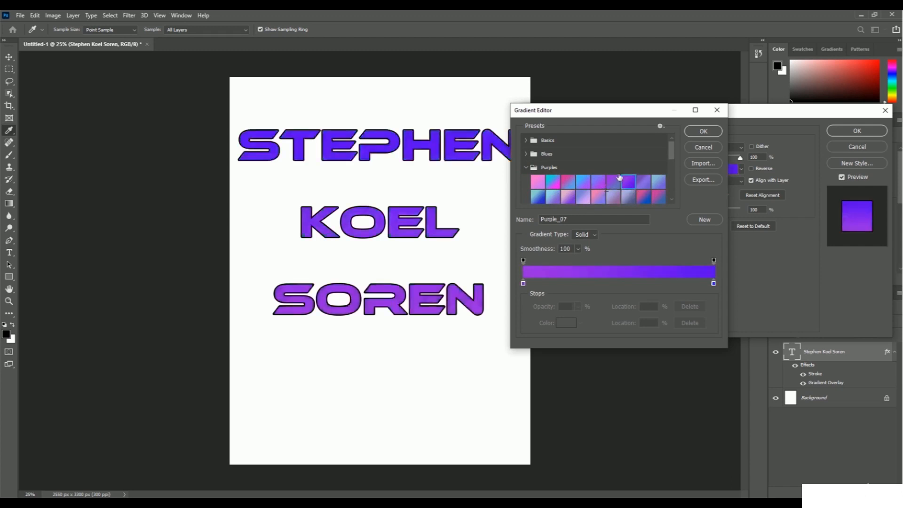
scroll(601, 177, "down", 1)
left_click(542, 188)
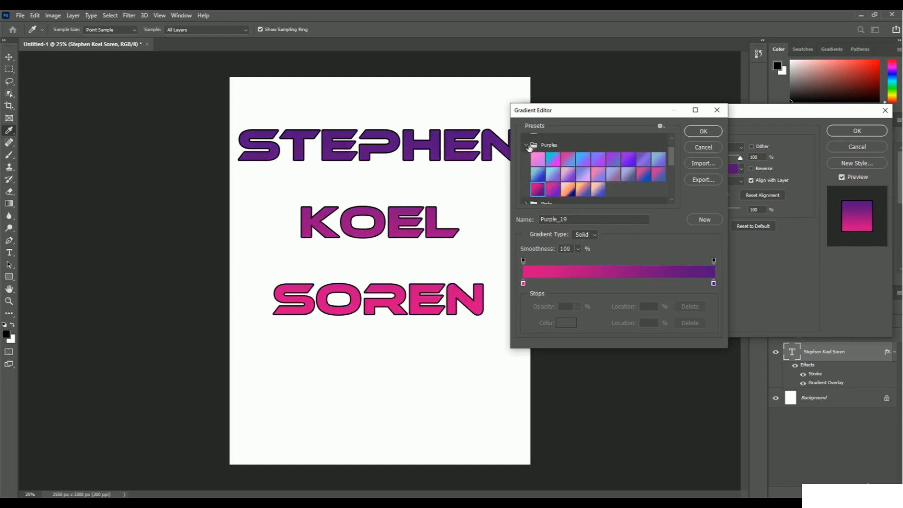
left_click(527, 144)
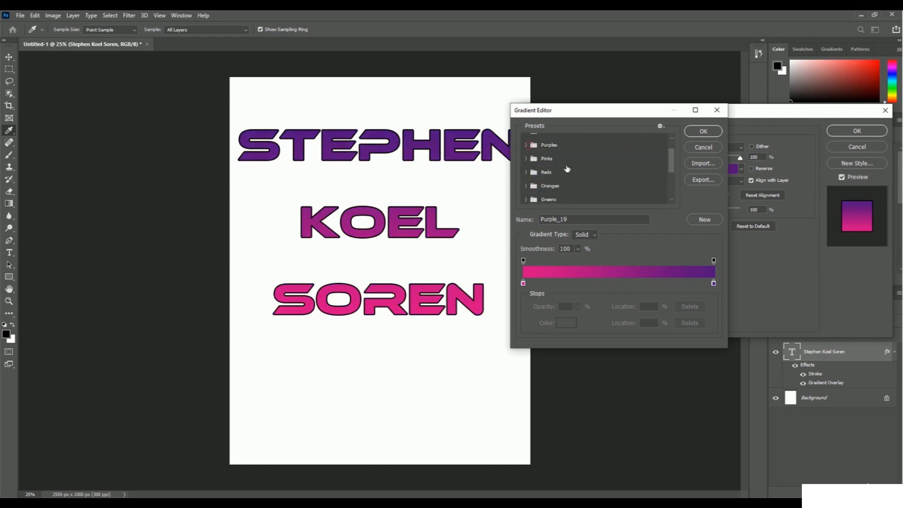
Step: Try the Reds gradient presets Red_07 and Red_05 on the text
left_click(525, 174)
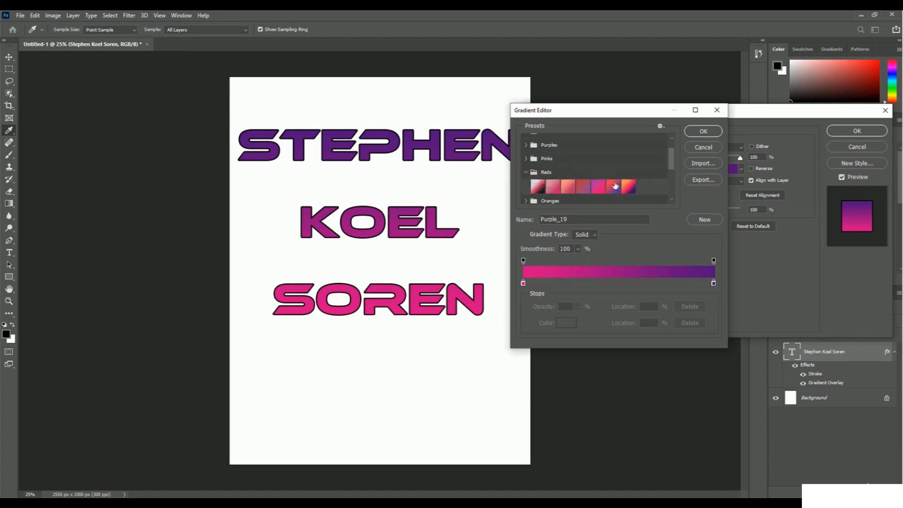
left_click(629, 190)
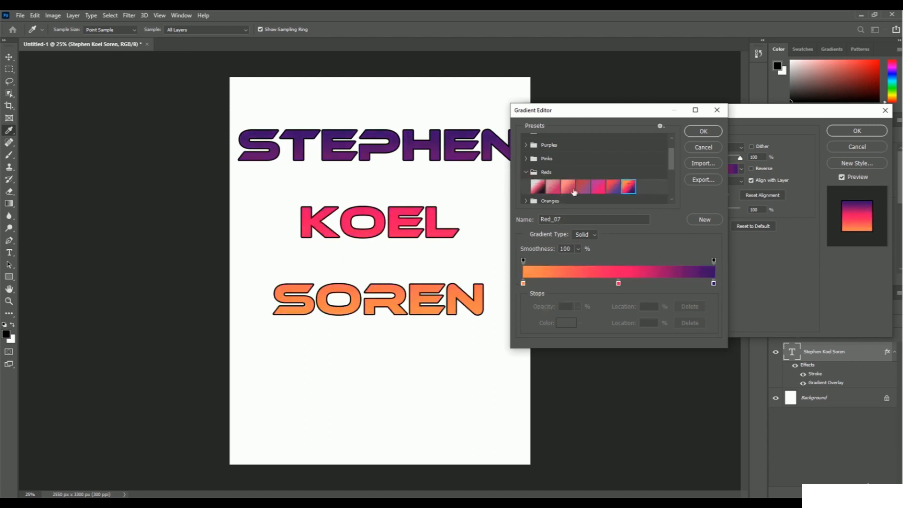
left_click(599, 188)
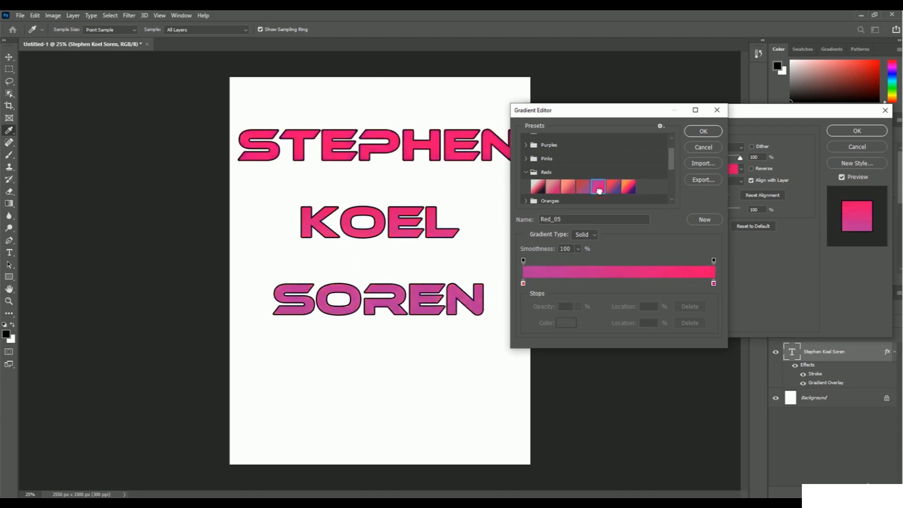
left_click(525, 173)
Step: Try the Greens gradient presets Green_02 and Green_15 on the text
scroll(567, 186, "down", 1)
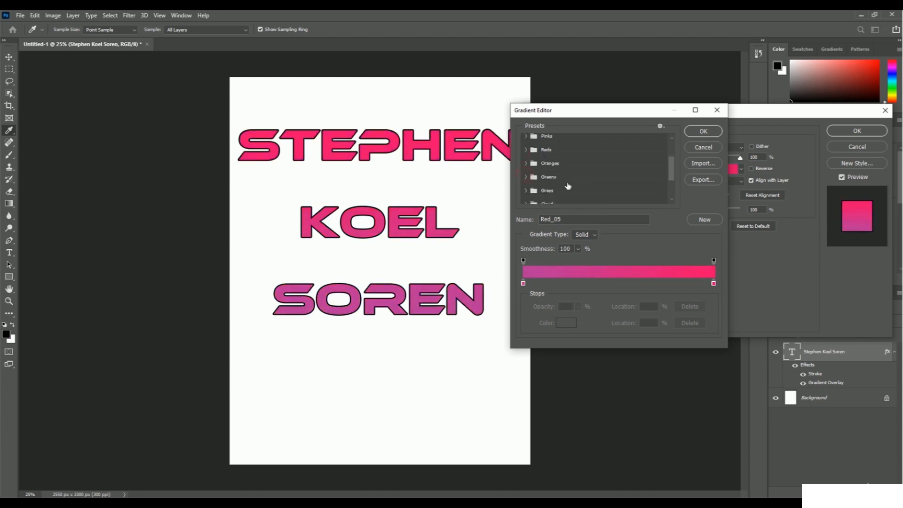
left_click(525, 177)
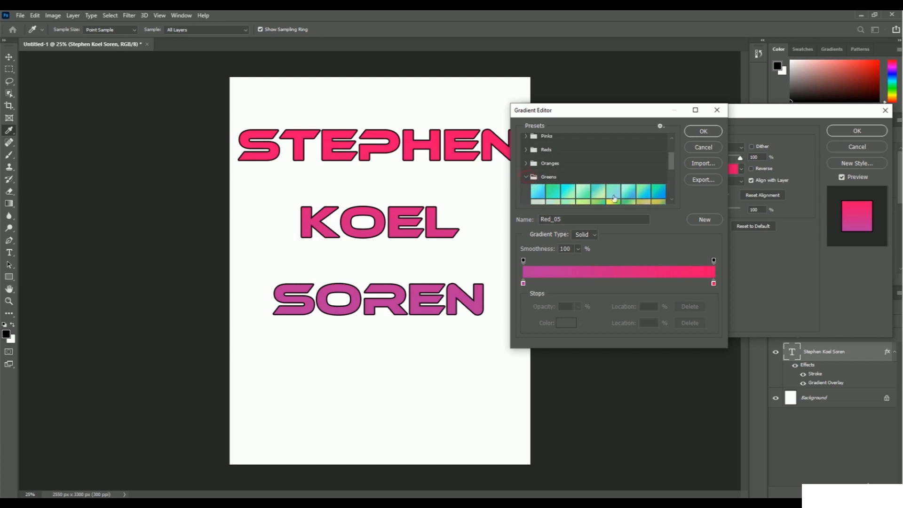
left_click(553, 193)
scroll(645, 199, "down", 2)
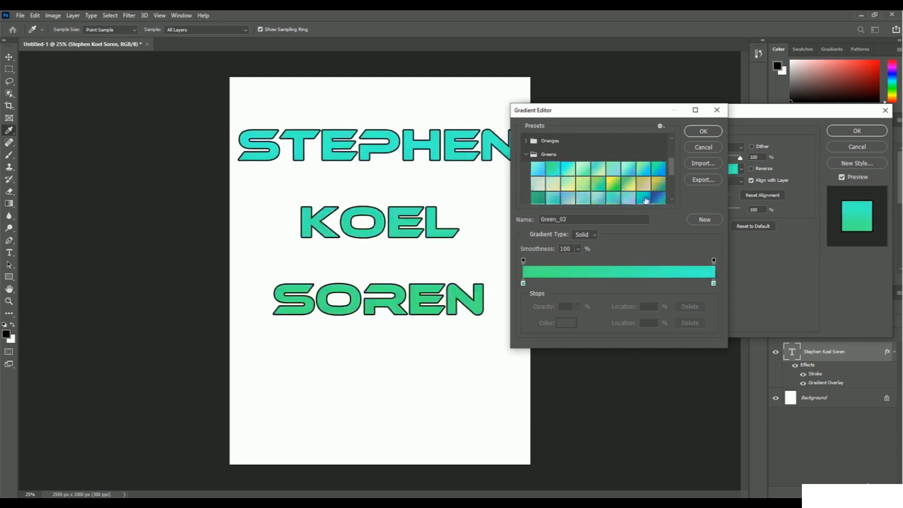
left_click(612, 187)
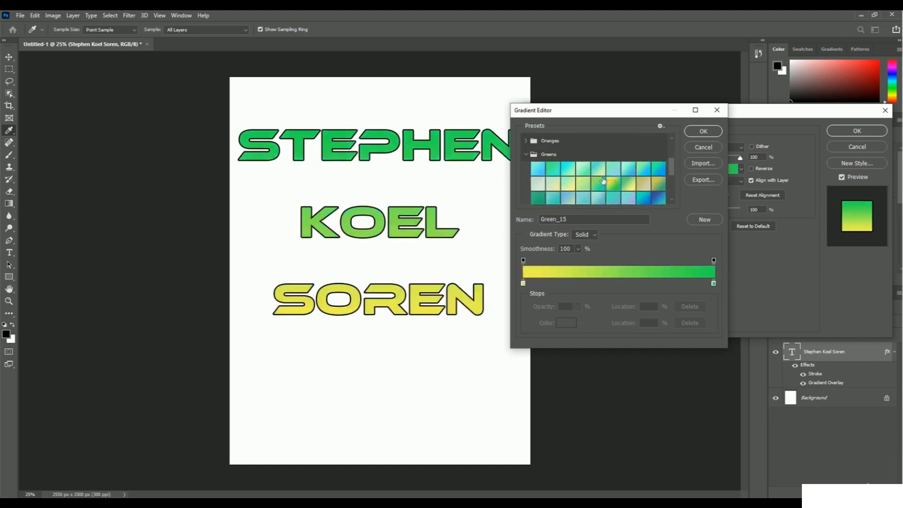
Step: Apply the Neutrals preset Sand_02 to the gradient overlay
scroll(606, 176, "down", 6)
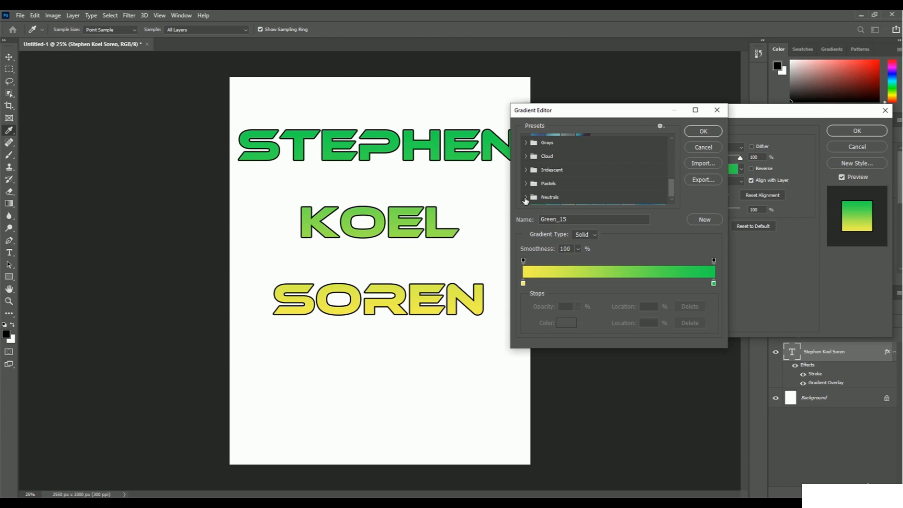
left_click(525, 199)
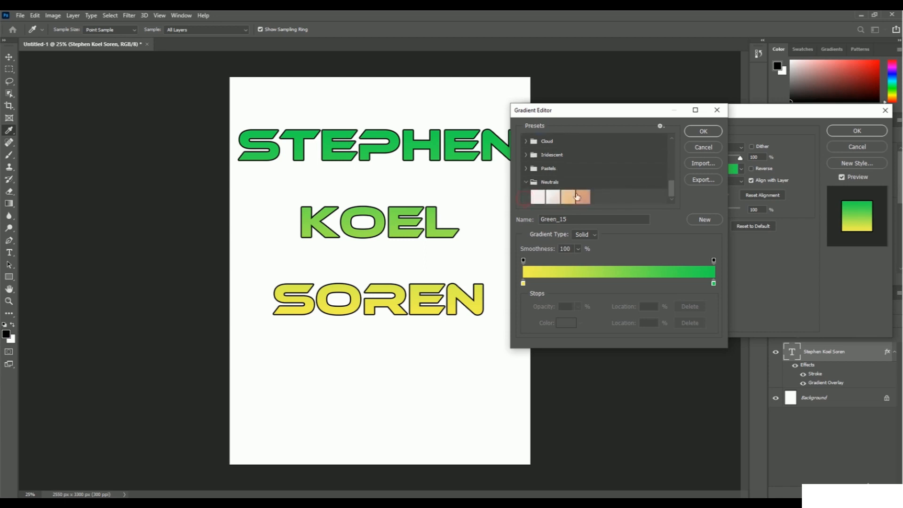
left_click(583, 197)
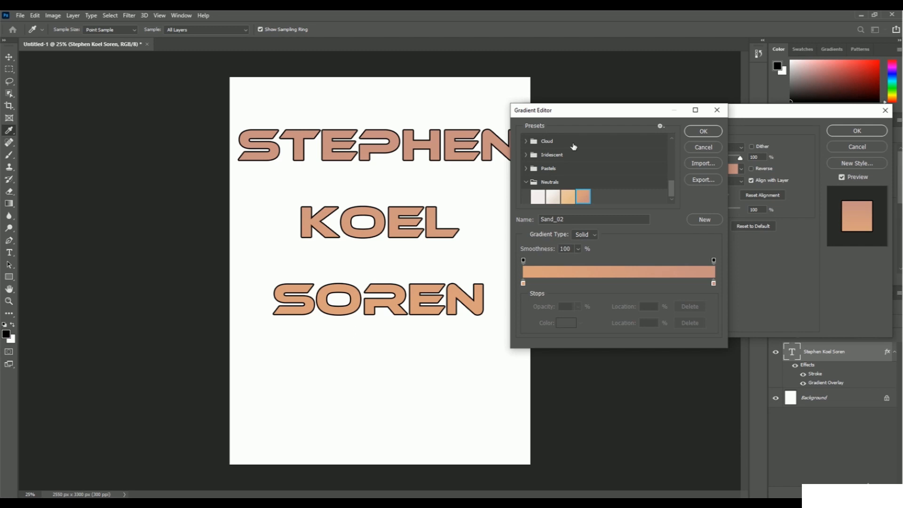
Step: Recolour the gradient's colour stop at location 0% to bright magenta, ff00de
double_click(523, 283)
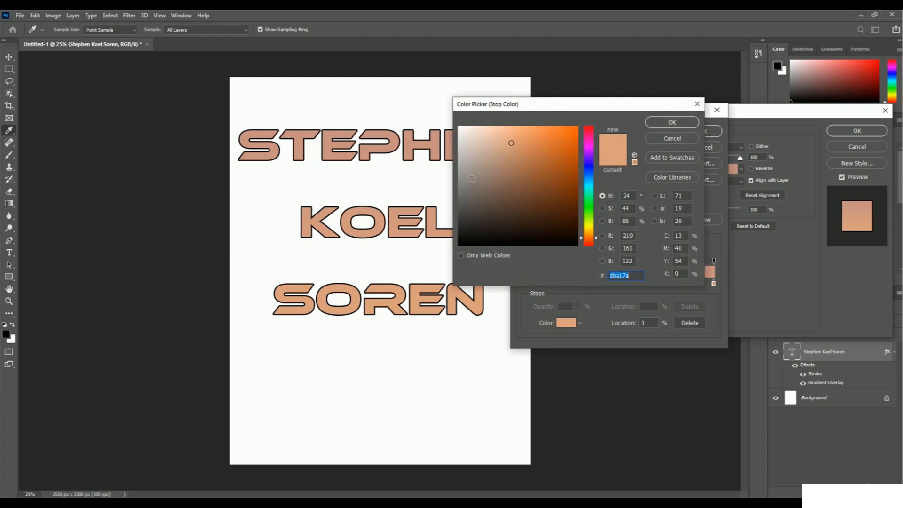
left_click(589, 142)
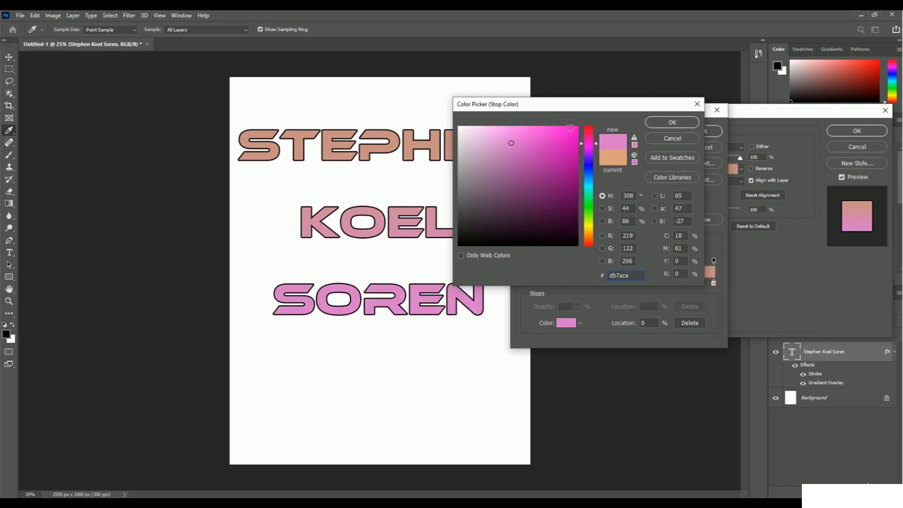
left_click(577, 127)
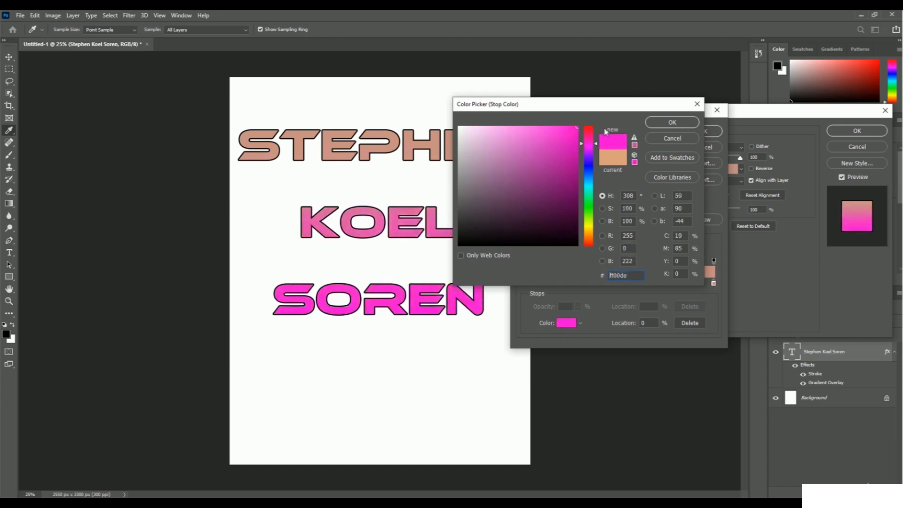
left_click(672, 123)
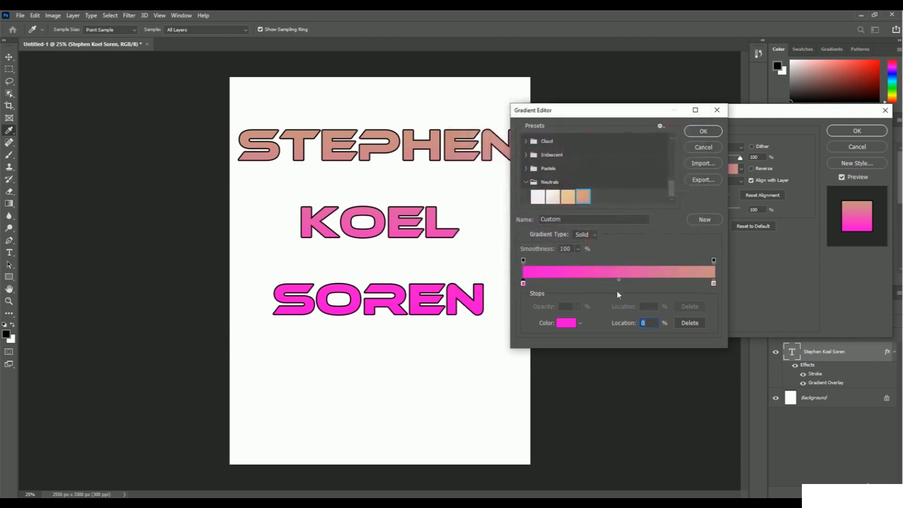
Step: Recolour the gradient's colour stop at location 100% to bright orange-red, ff3900
left_click(713, 283)
left_click(570, 326)
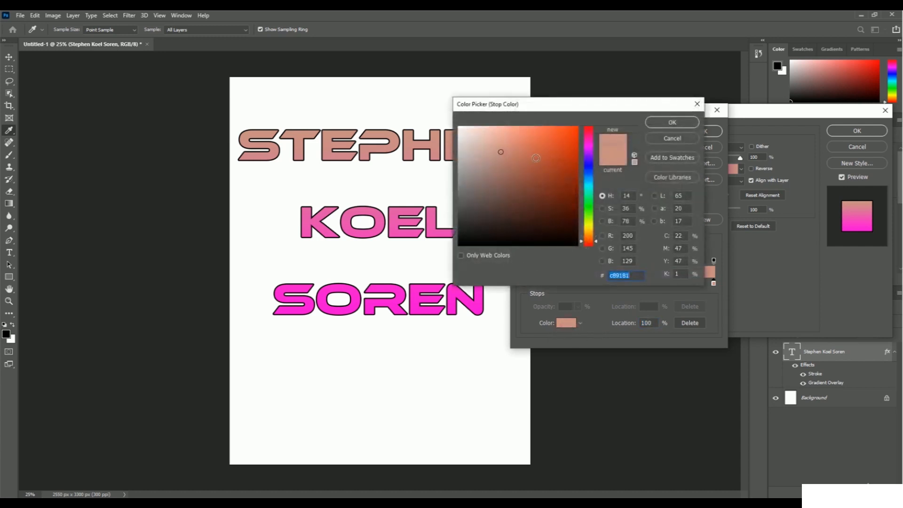
left_click(576, 127)
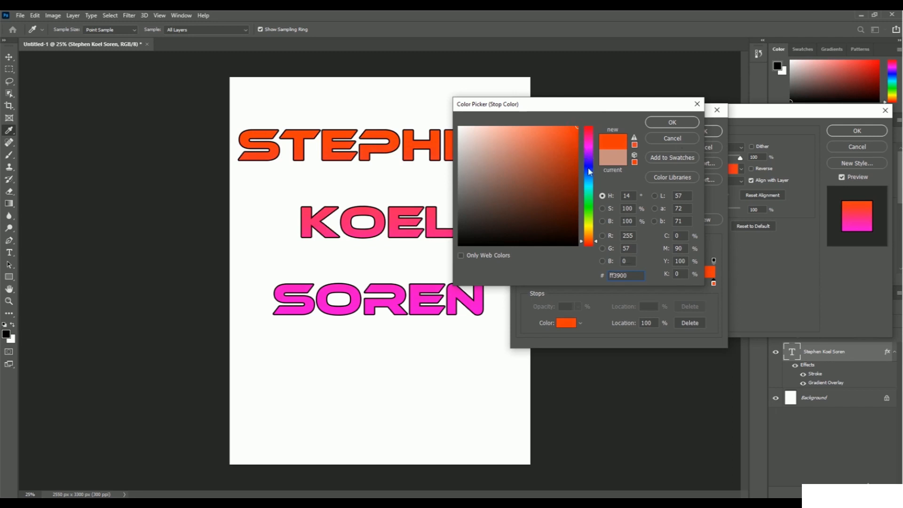
left_click(674, 124)
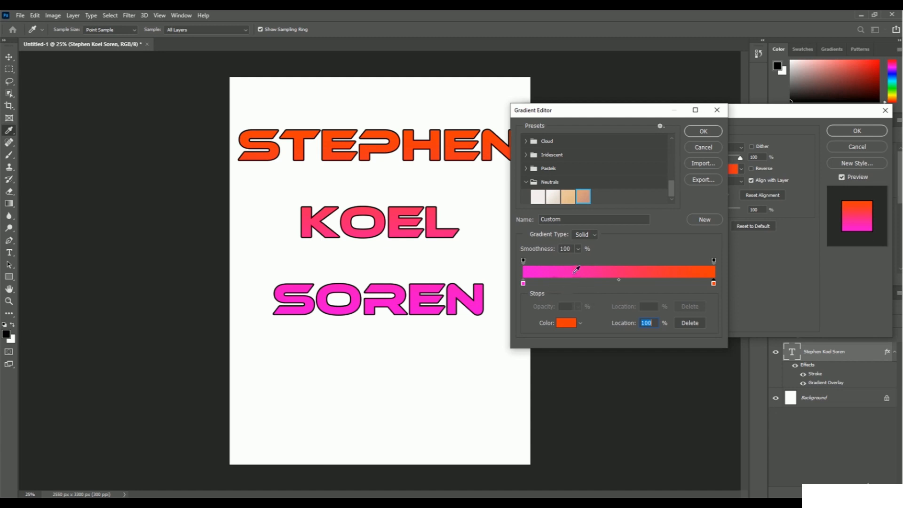
Step: Try sliding the magenta and orange colour stops inward along the gradient and return each to its end
left_click_drag(524, 287, 623, 287)
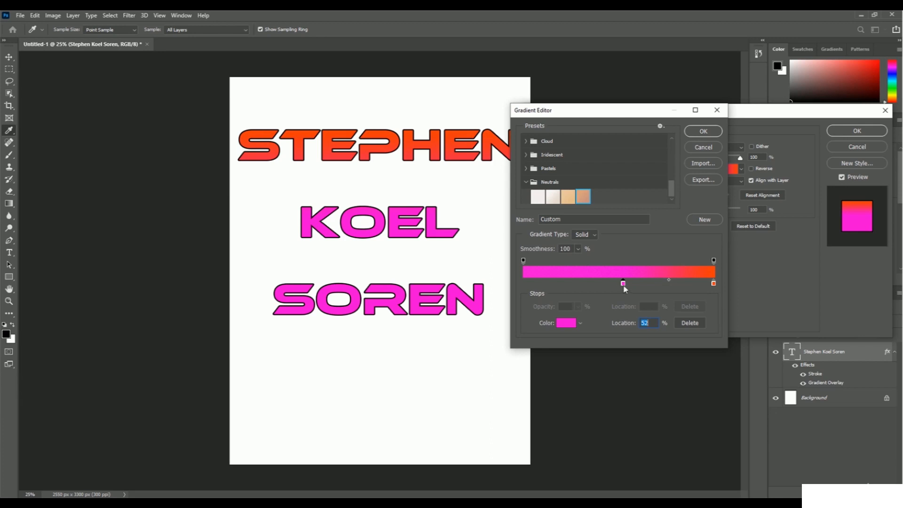
left_click_drag(623, 284, 521, 284)
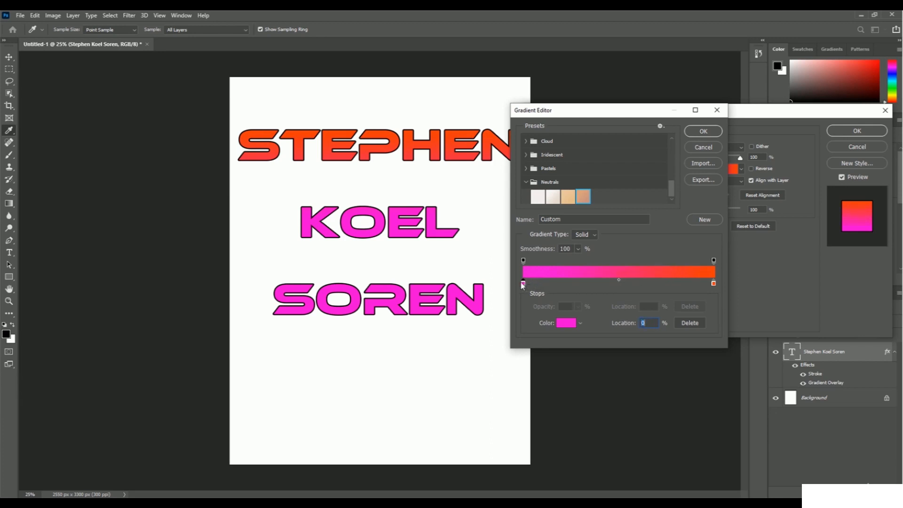
left_click(714, 284)
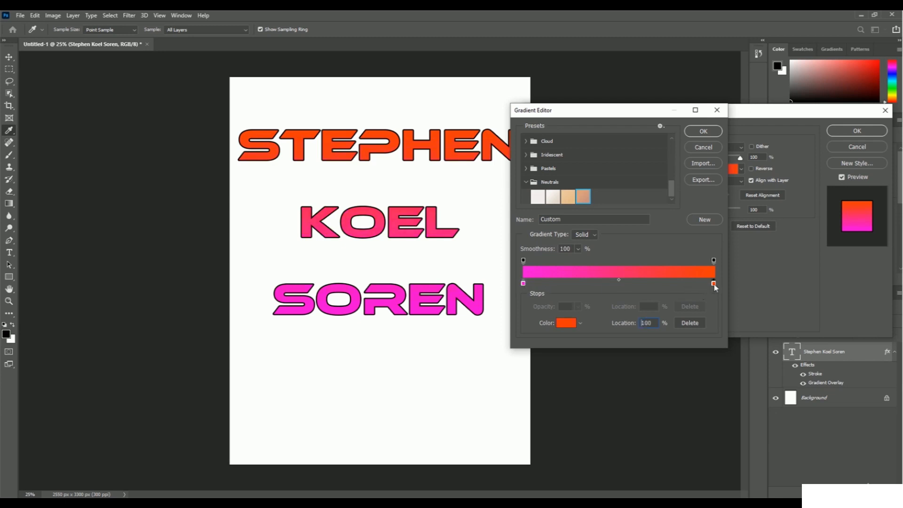
left_click_drag(659, 288, 646, 290)
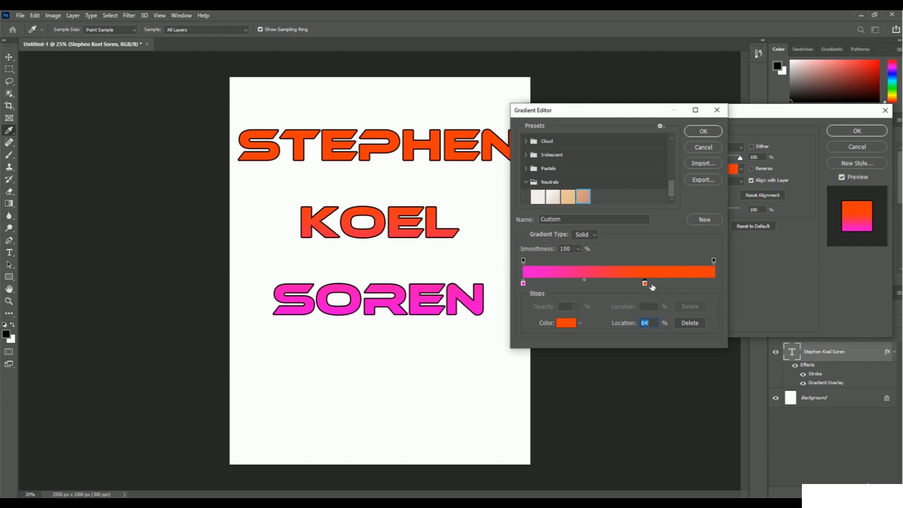
left_click_drag(644, 285, 715, 288)
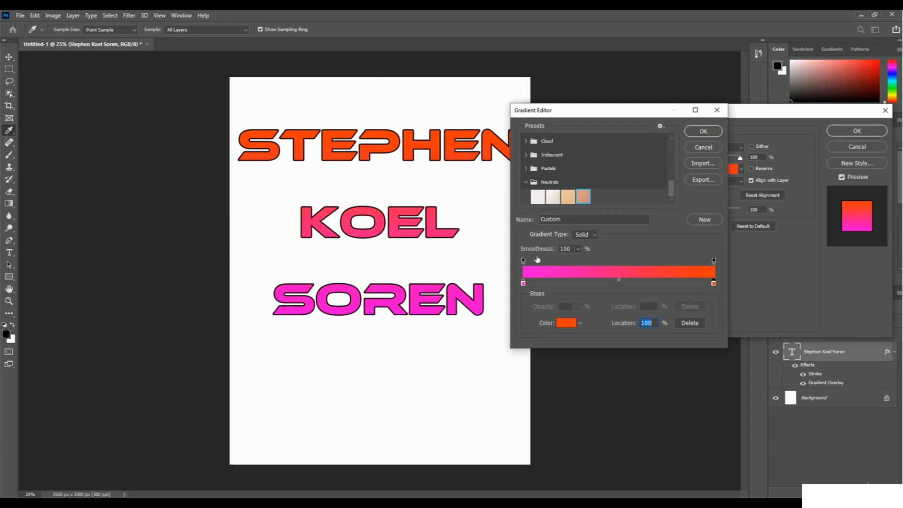
Step: Accept the custom magenta-to-orange gradient and try different angles for the overlay
left_click(705, 132)
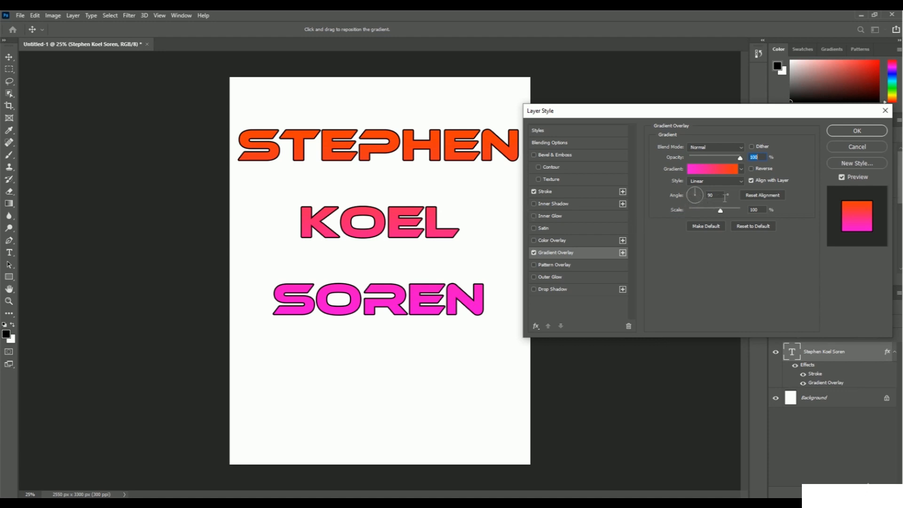
left_click(701, 194)
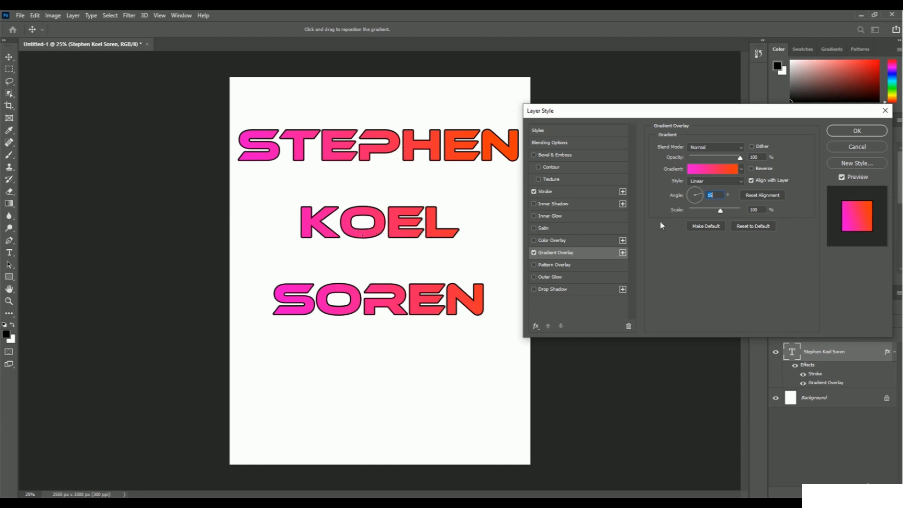
left_click(695, 201)
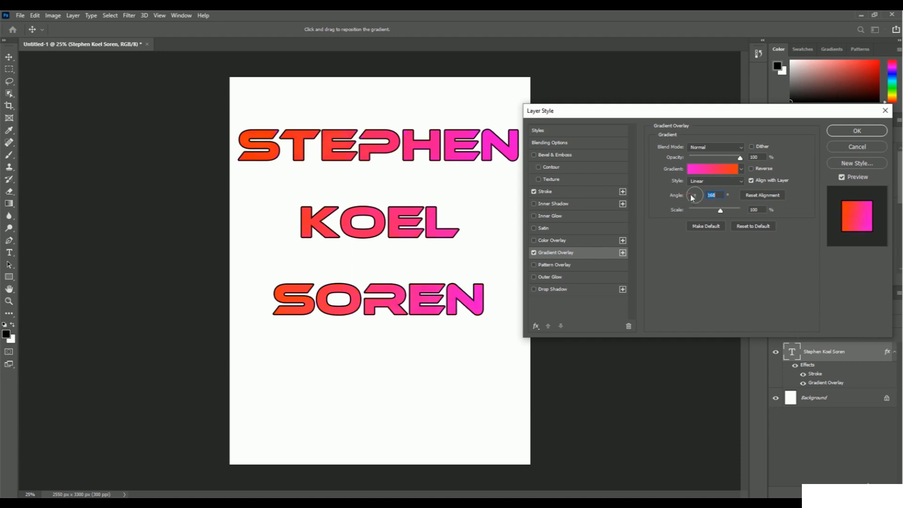
mouse_move(696, 193)
left_mouse_down()
mouse_move(694, 201)
mouse_move(697, 192)
left_mouse_up()
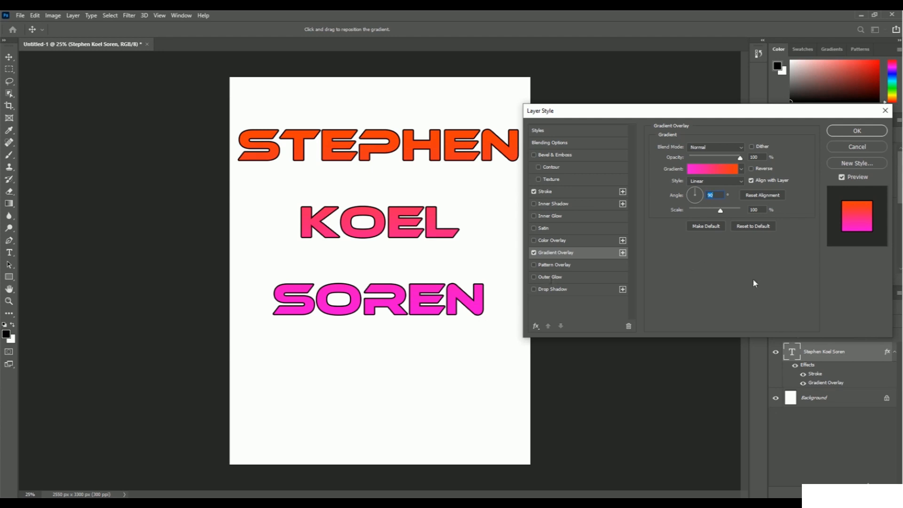
Step: Apply the gradient overlay to the text layer and toggle the Gradient Overlay effect's visibility off and on to compare
left_click(864, 132)
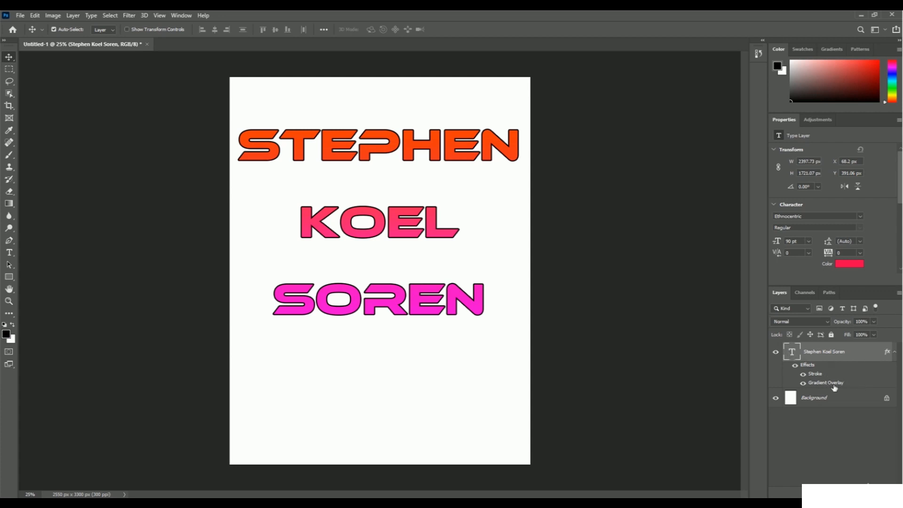
left_click(803, 383)
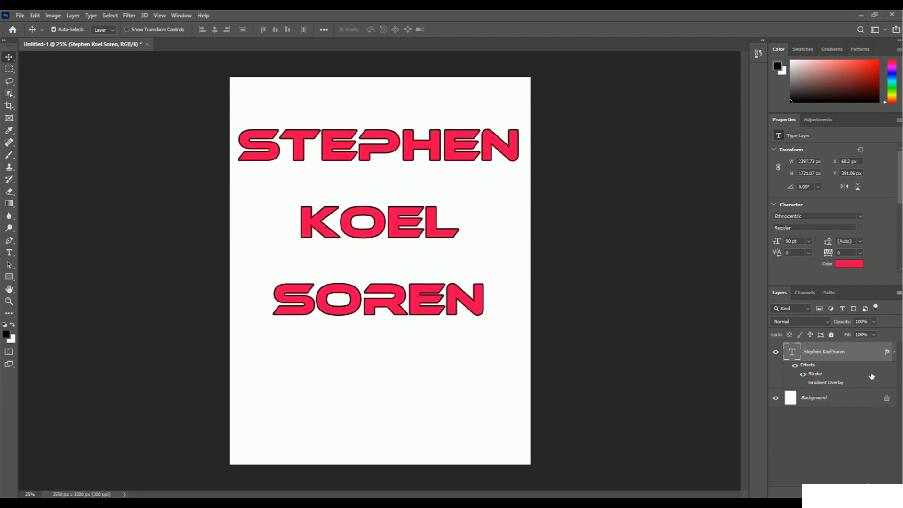
left_click(803, 383)
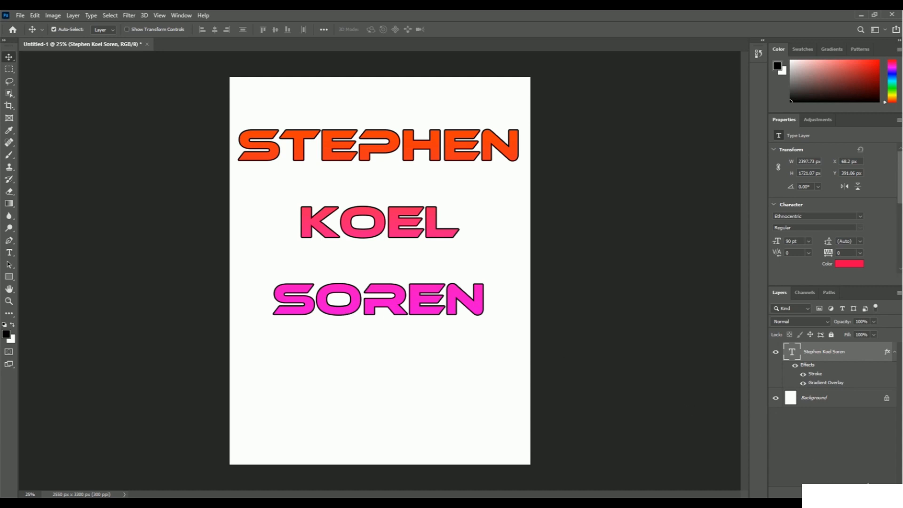
Step: Add an Inner Bevel with Bevel & Emboss to the text layer, with 376% depth, 16 px size and 5 px soften
left_click(823, 491)
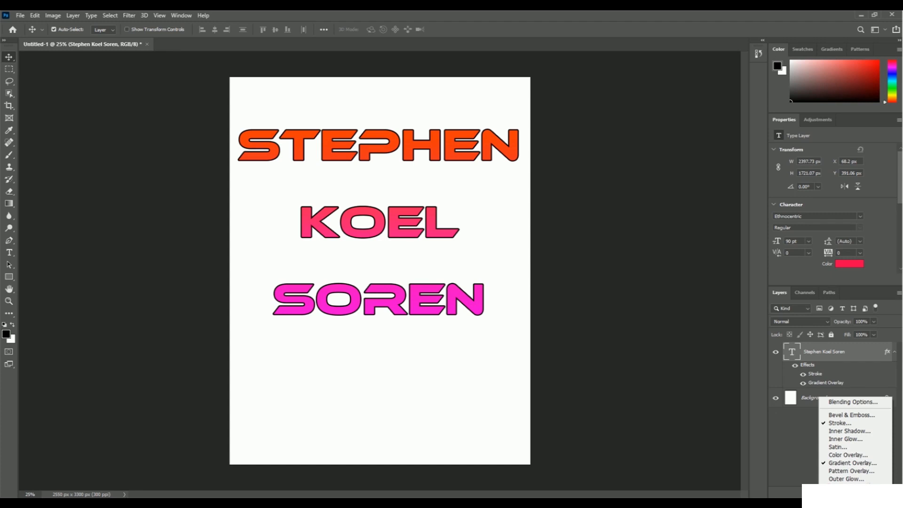
left_click(876, 416)
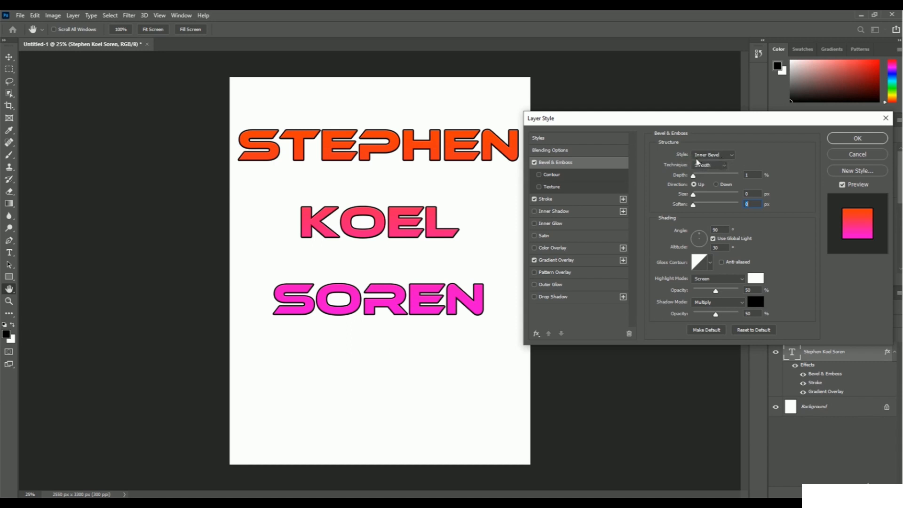
left_click(731, 158)
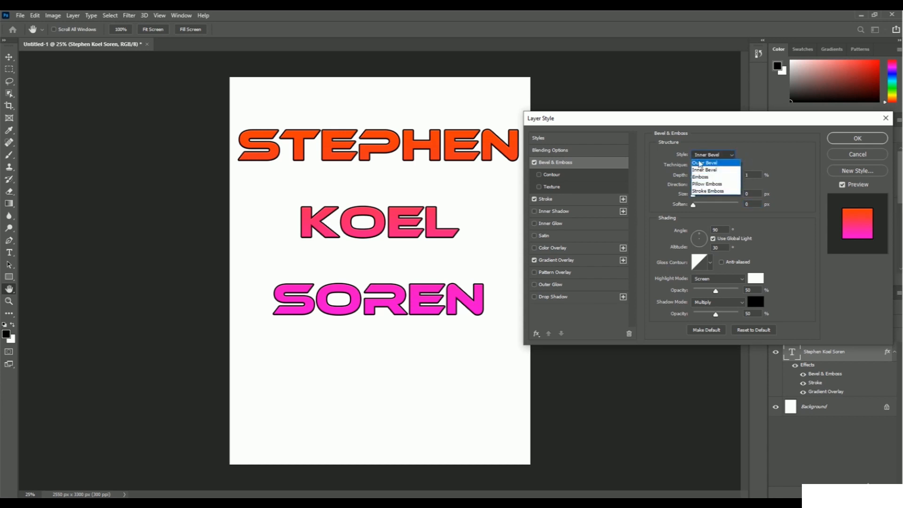
left_click(763, 161)
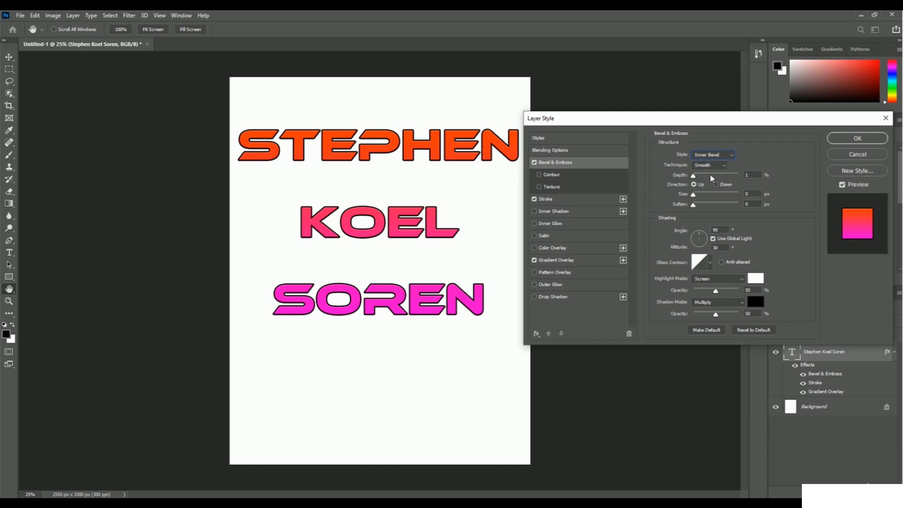
left_click_drag(694, 178, 710, 178)
left_click_drag(694, 195, 699, 196)
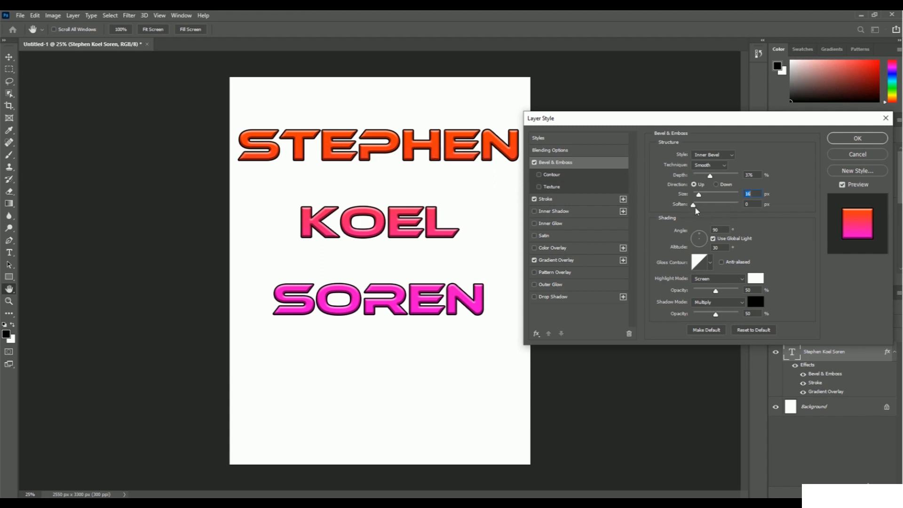
left_click_drag(694, 208, 708, 208)
Step: Try the Outer Bevel, Emboss, Pillow Emboss and Stroke Emboss styles on the text and return to Inner Bevel
left_click(731, 155)
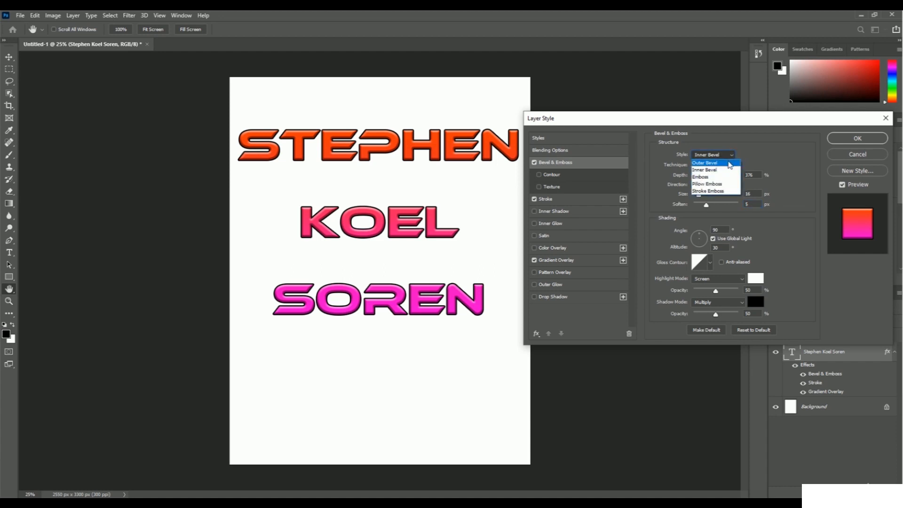
left_click(731, 163)
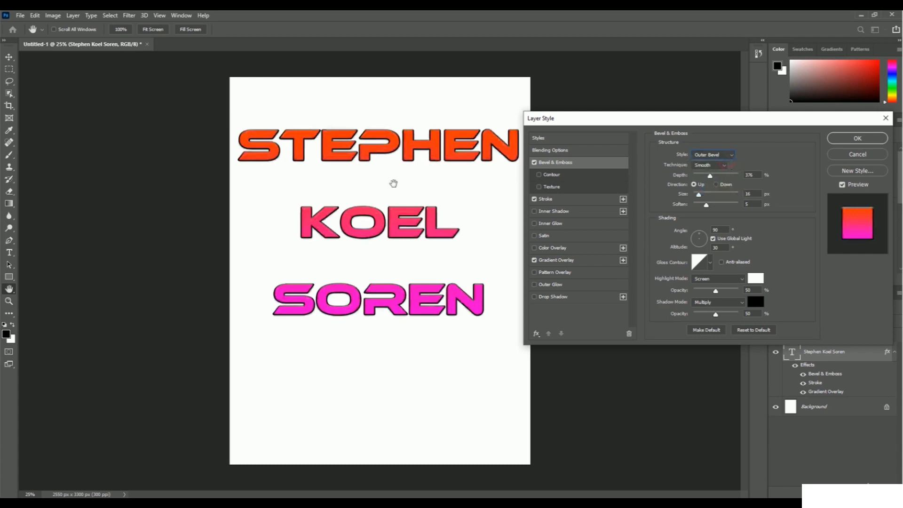
left_click(728, 158)
left_click(715, 177)
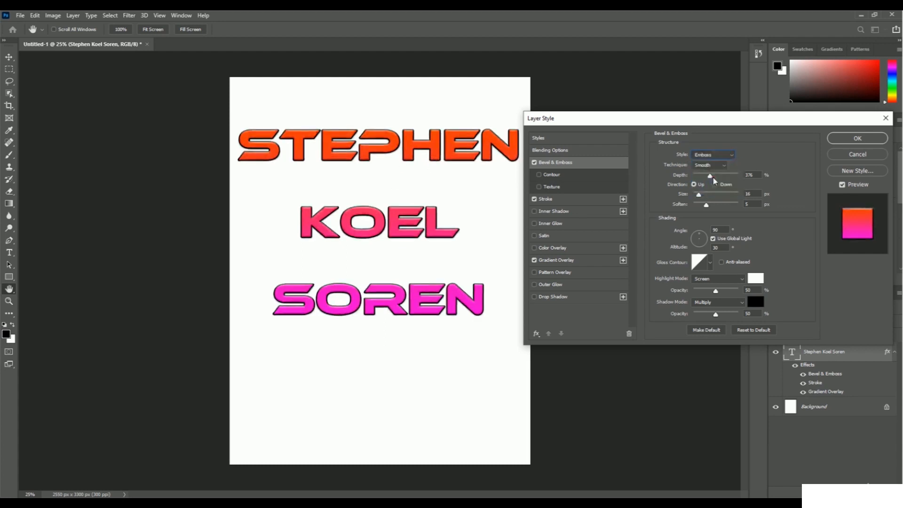
left_click(719, 155)
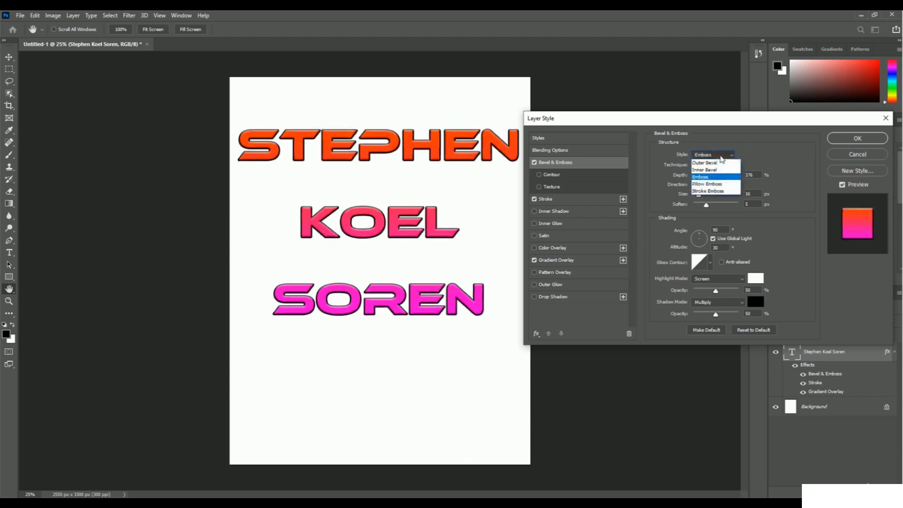
left_click(721, 184)
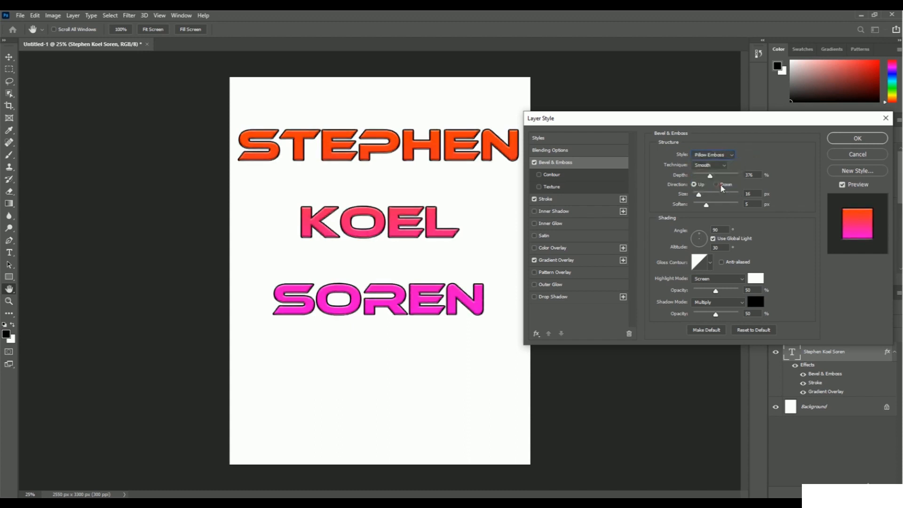
left_click(721, 156)
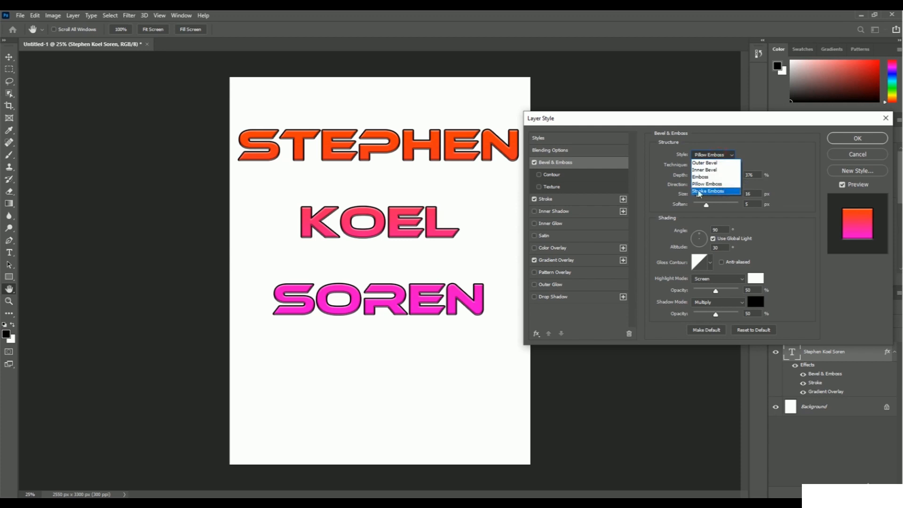
left_click(728, 192)
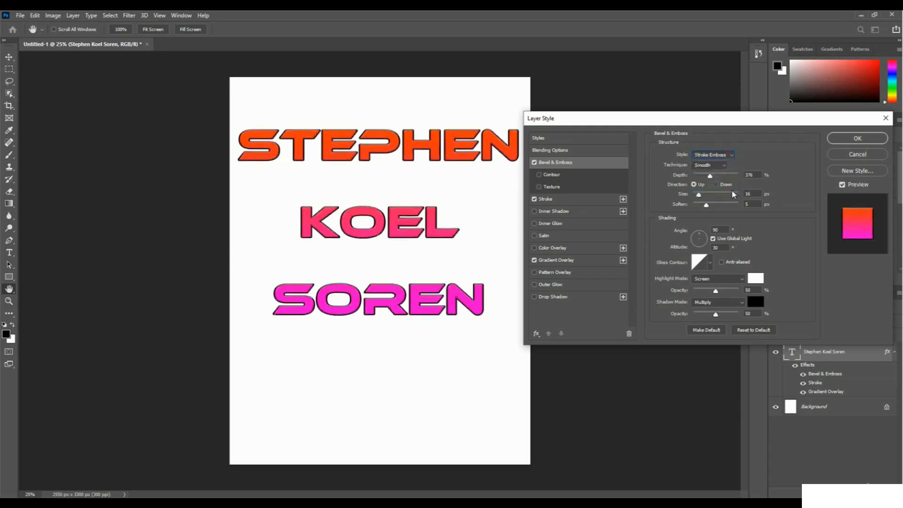
left_click(725, 156)
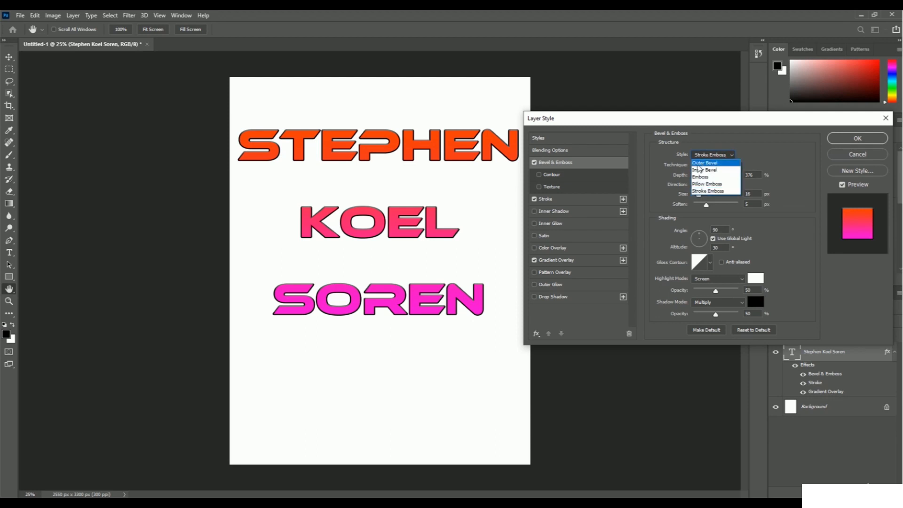
left_click(724, 171)
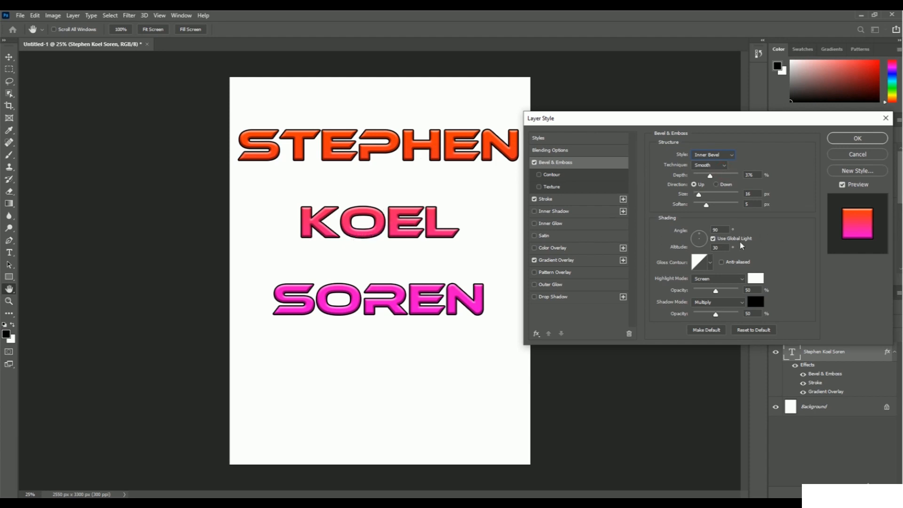
Step: Apply the Inner Bevel to the text layer, and hide its Gradient Overlay, Stroke and Bevel & Emboss effects one by one
left_click(854, 141)
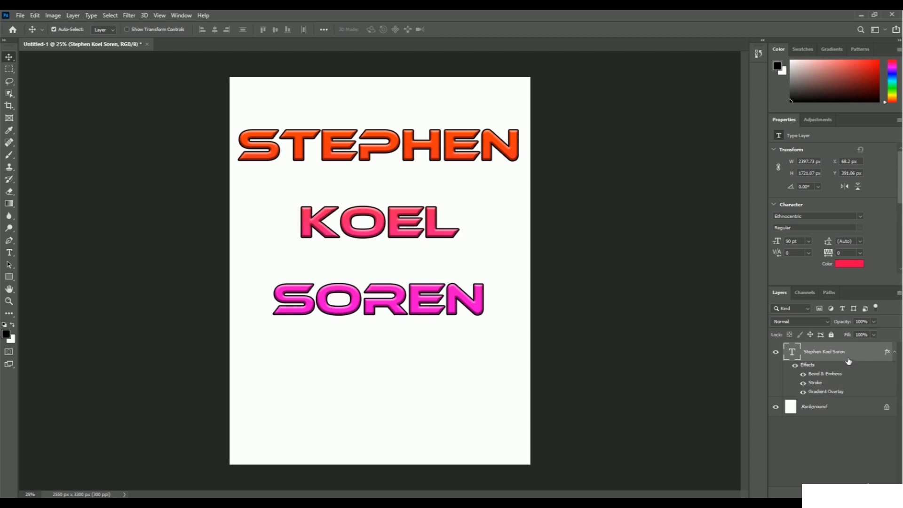
left_click(803, 392)
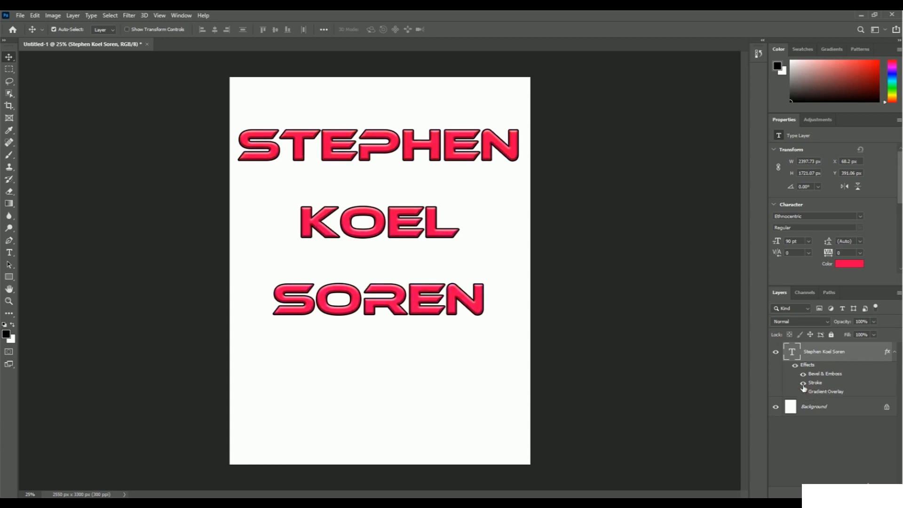
left_click(802, 384)
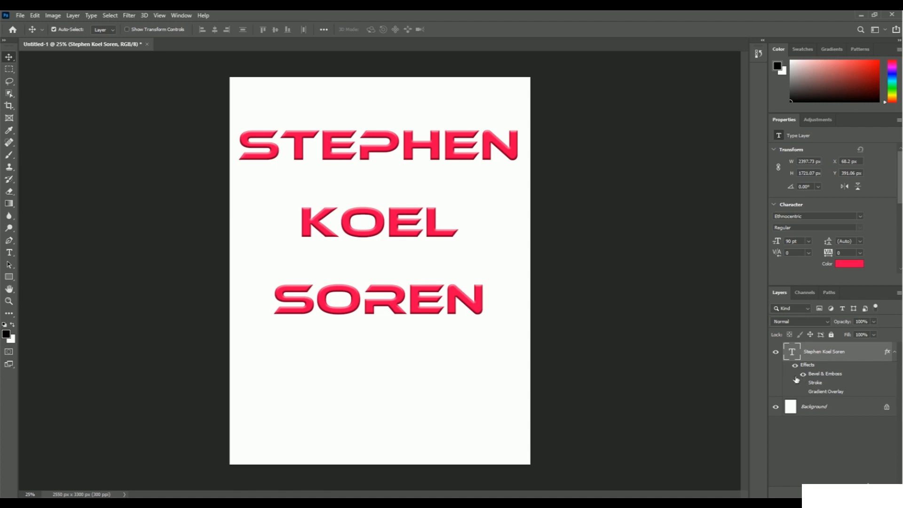
left_click(803, 375)
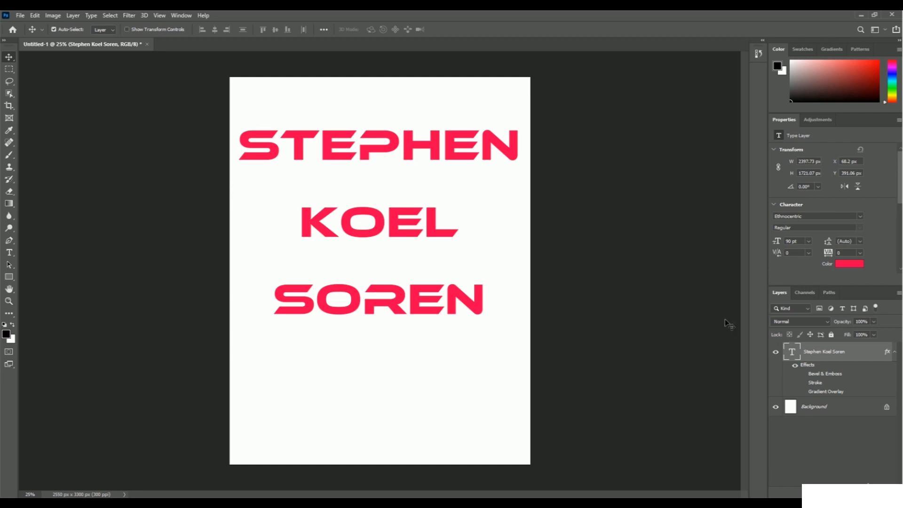
Step: Show the text layer's Stroke, Gradient Overlay and Bevel & Emboss effects again, one after another in that order
left_click(803, 384)
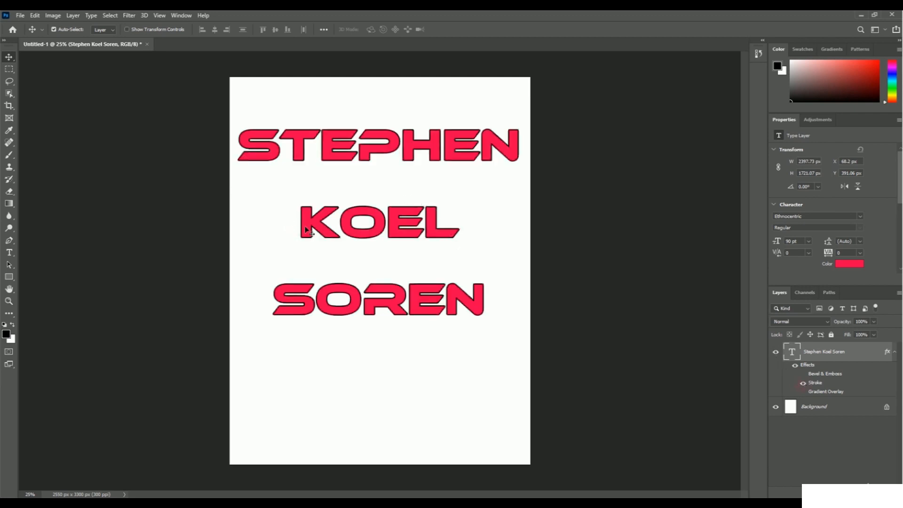
left_click(803, 393)
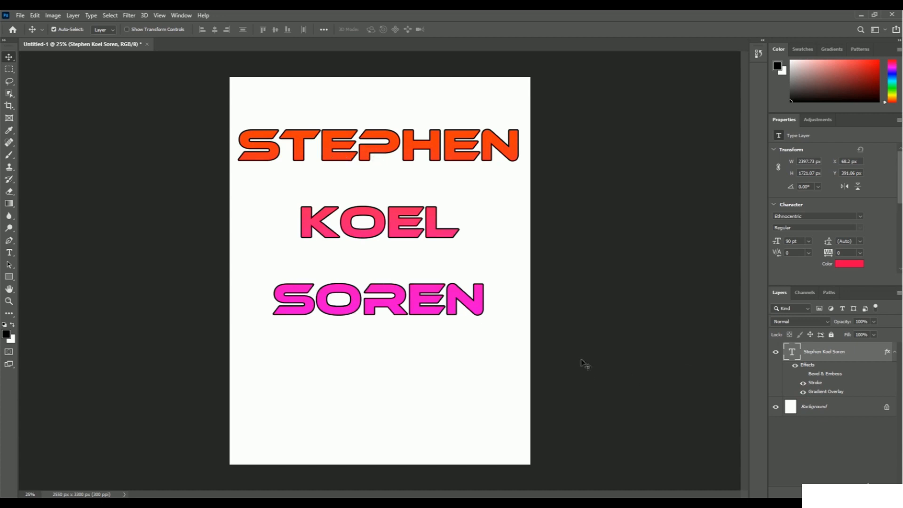
left_click(802, 374)
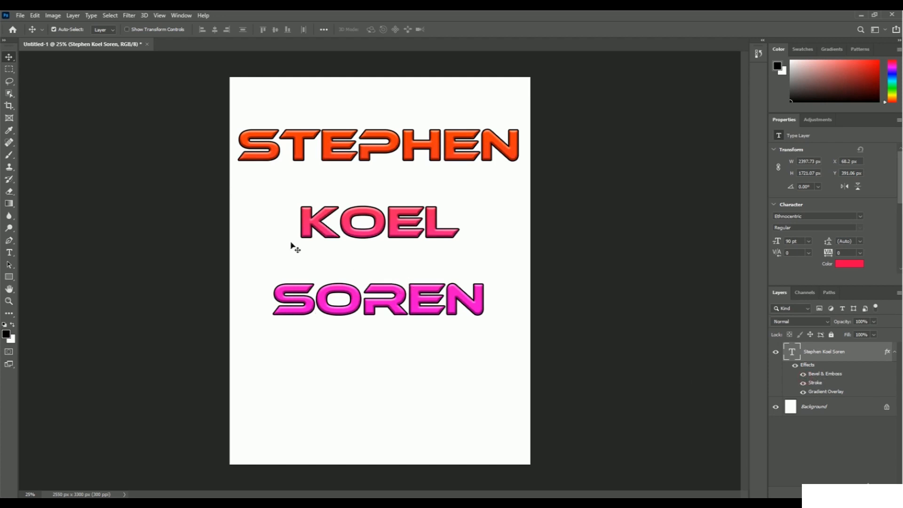